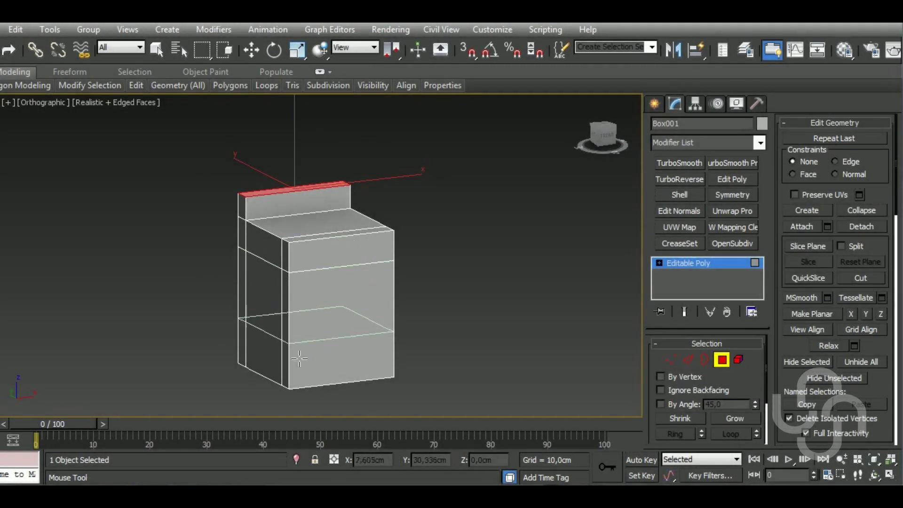
Select the front opening's border and scale and move it inward, undoing unwanted changes
{"action": "key", "text": "w"}
{"action": "mouse_move", "coordinate": [546, 336]}
{"action": "middle_mouse_down", "text": "alt"}
{"action": "mouse_move", "coordinate": [448, 289]}
{"action": "mouse_move", "coordinate": [386, 372]}
{"action": "middle_mouse_up", "text": "alt"}
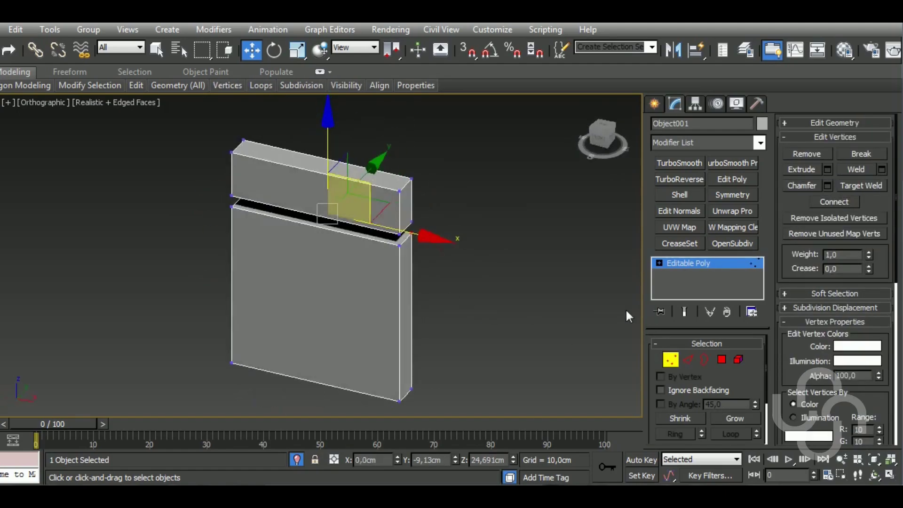
{"action": "key", "text": "f"}
{"action": "left_click", "coordinate": [738, 359]}
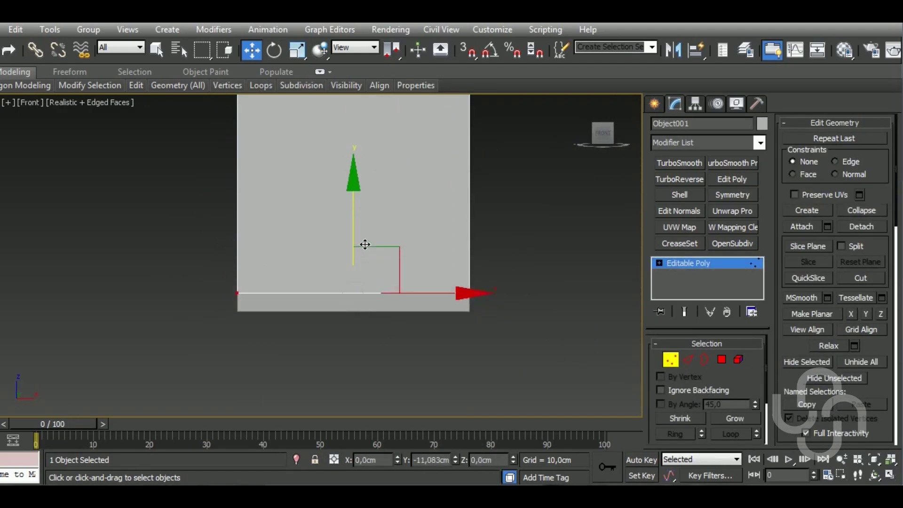
{"action": "left_click", "coordinate": [703, 359]}
{"action": "key", "text": "r"}
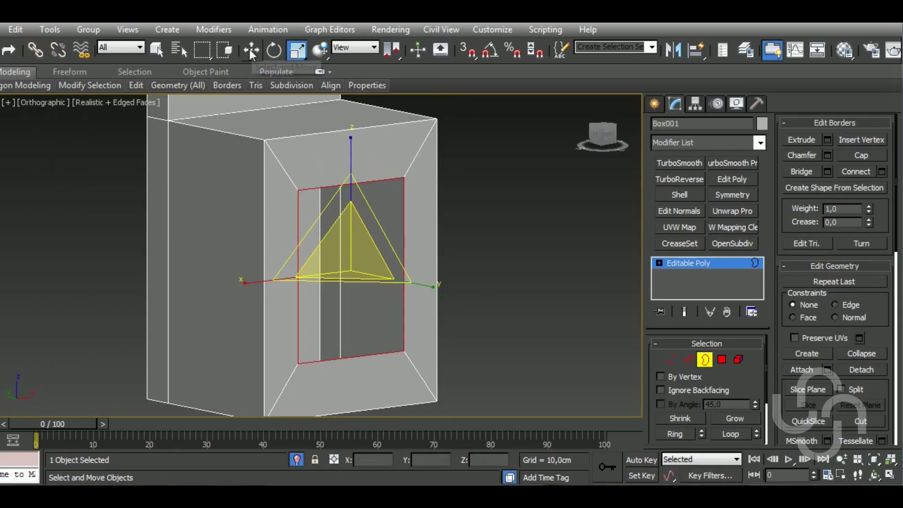
{"action": "key", "text": "ctrl+z"}
{"action": "key", "text": "ctrl+z"}
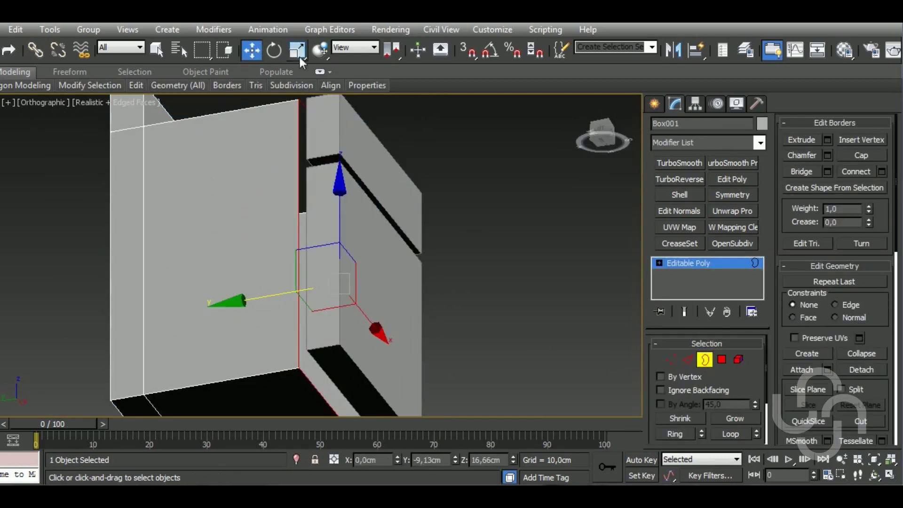
{"action": "key", "text": "w"}
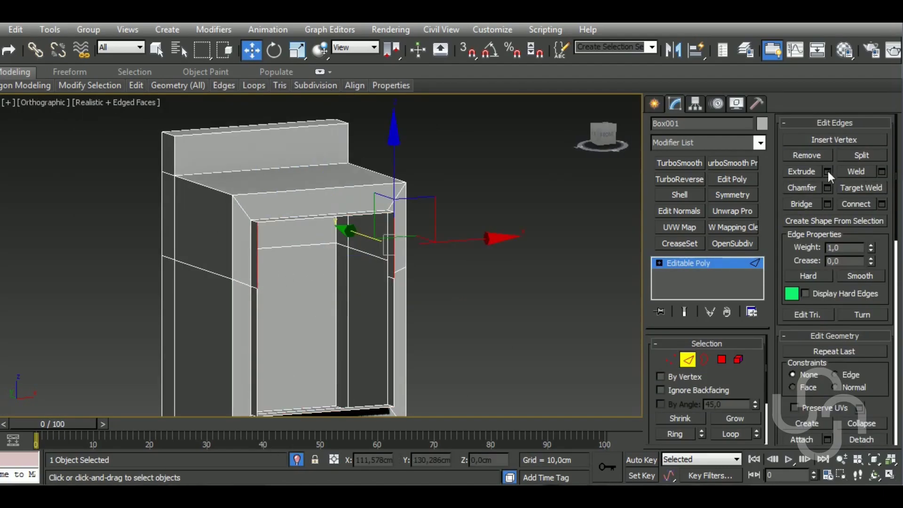
{"action": "key", "text": "ctrl+z"}
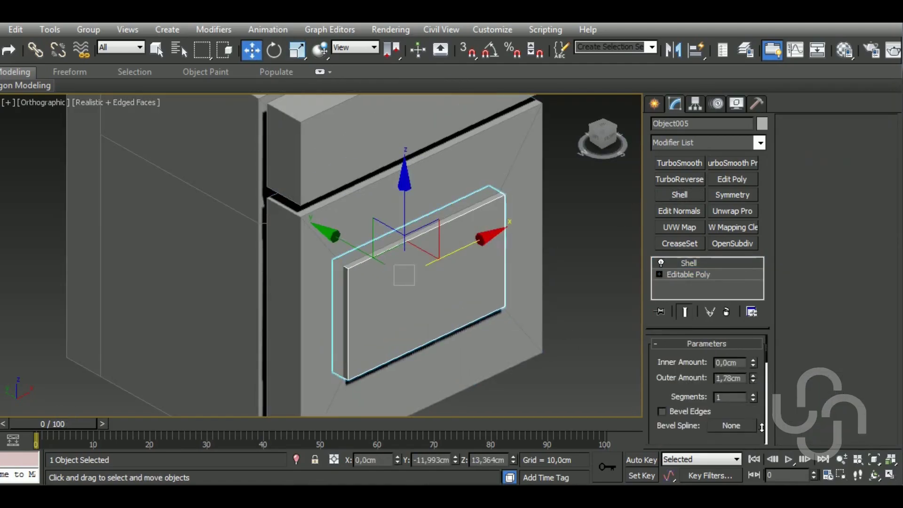
Set the oven door glass material's opacity to 30
{"action": "type", "text": "m30"}
{"action": "key", "text": "Return"}
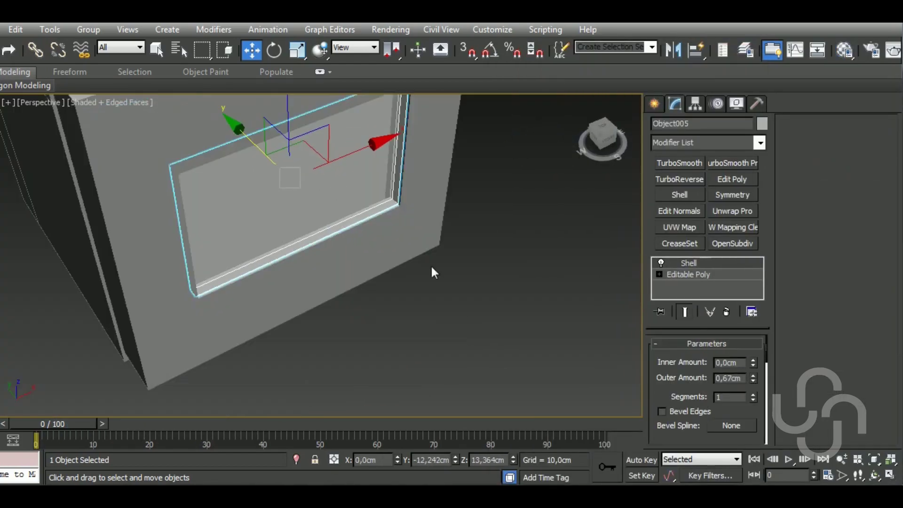
Select the inner polygon of the oven door frame
{"action": "left_click", "coordinate": [344, 291]}
{"action": "mouse_move", "coordinate": [344, 291]}
{"action": "middle_mouse_down", "text": "alt"}
{"action": "mouse_move", "coordinate": [385, 320]}
{"action": "mouse_move", "coordinate": [394, 295]}
{"action": "middle_mouse_up", "text": "alt"}
{"action": "scroll", "coordinate": [384, 320], "scroll_direction": "up", "scroll_amount": 5}
{"action": "key", "text": "4"}
{"action": "left_click", "coordinate": [383, 292]}
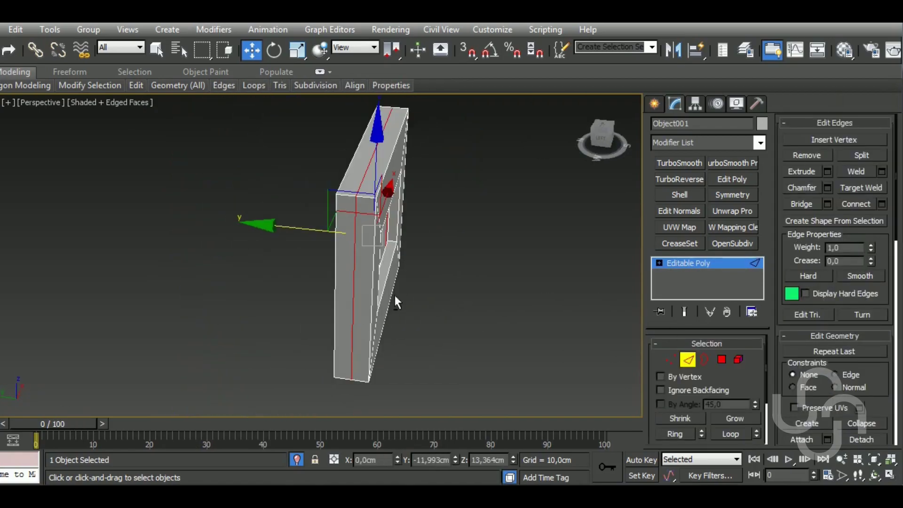
{"action": "key", "text": "t"}
Try a Symmetry modifier on the frame, then remove it
{"action": "left_click", "coordinate": [744, 195]}
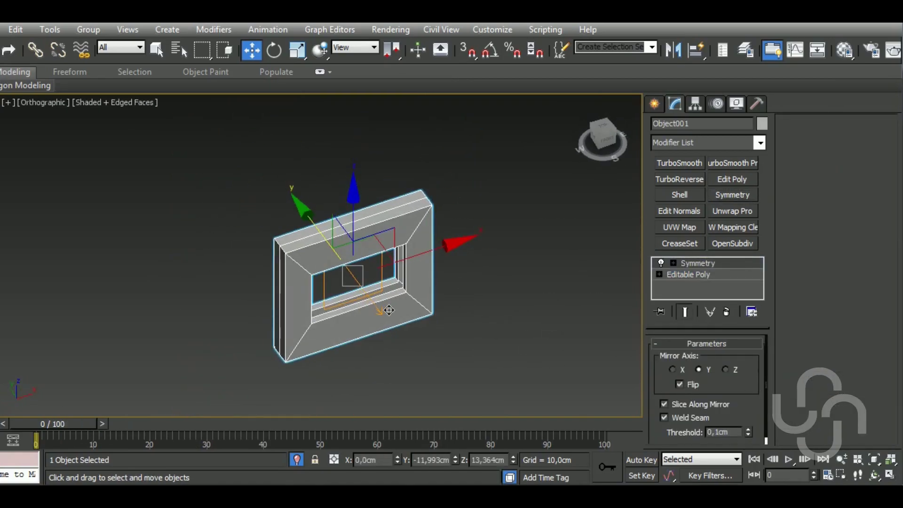
{"action": "middle_click_drag", "start_coordinate": [389, 310], "coordinate": [329, 282], "text": "alt"}
{"action": "scroll", "coordinate": [329, 282], "scroll_direction": "up", "scroll_amount": 5}
{"action": "left_click", "coordinate": [726, 312]}
{"action": "left_click", "coordinate": [704, 359]}
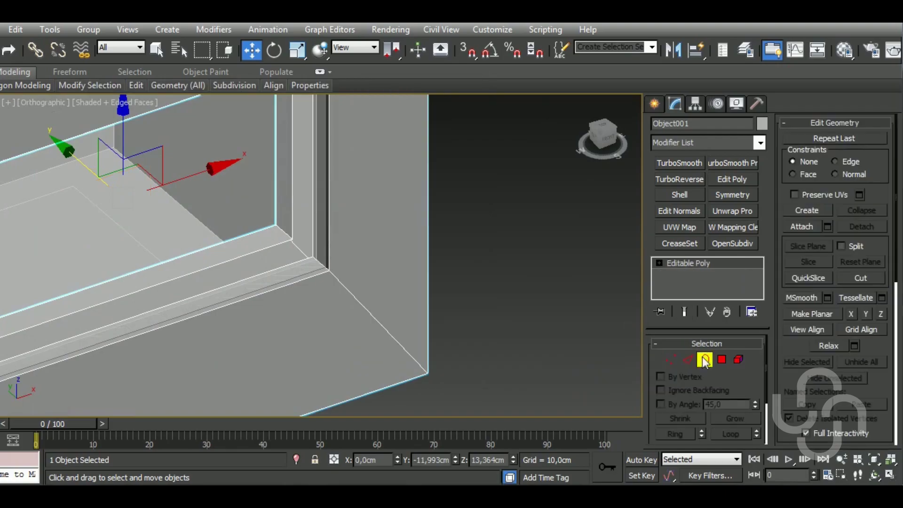
{"action": "middle_click_drag", "start_coordinate": [428, 316], "coordinate": [401, 276], "text": "alt"}
{"action": "scroll", "coordinate": [401, 276], "scroll_direction": "down", "scroll_amount": 5}
Chamfer the stove's top front edge and drag a copy of the top surface upward
{"action": "key", "text": "2"}
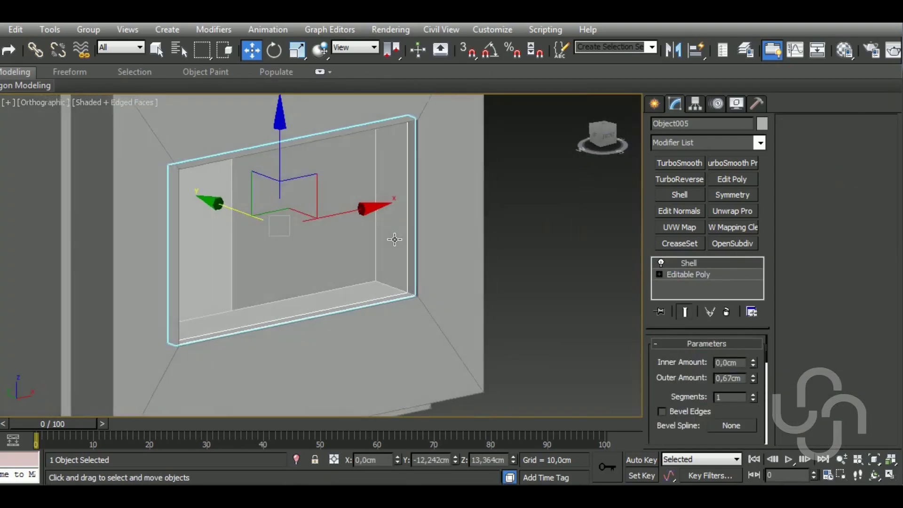
{"action": "key", "text": "p"}
{"action": "key", "text": "t"}
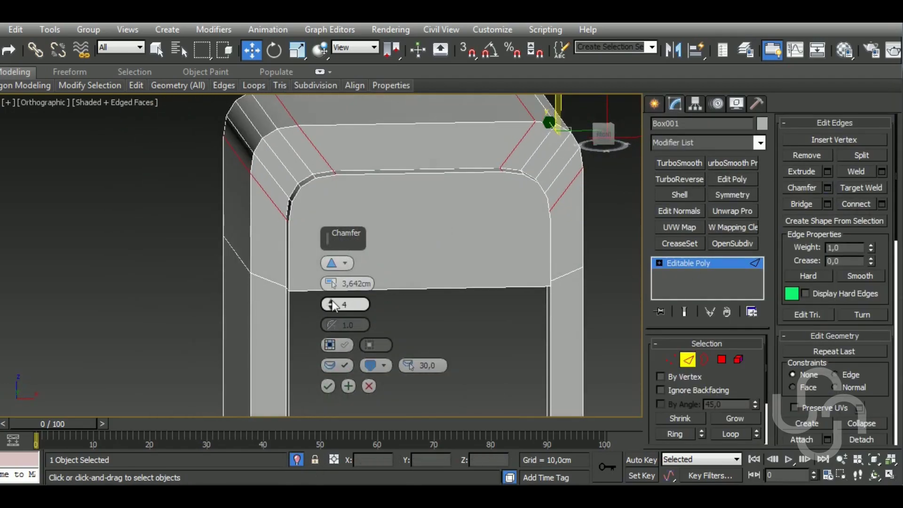
{"action": "left_click", "coordinate": [328, 387]}
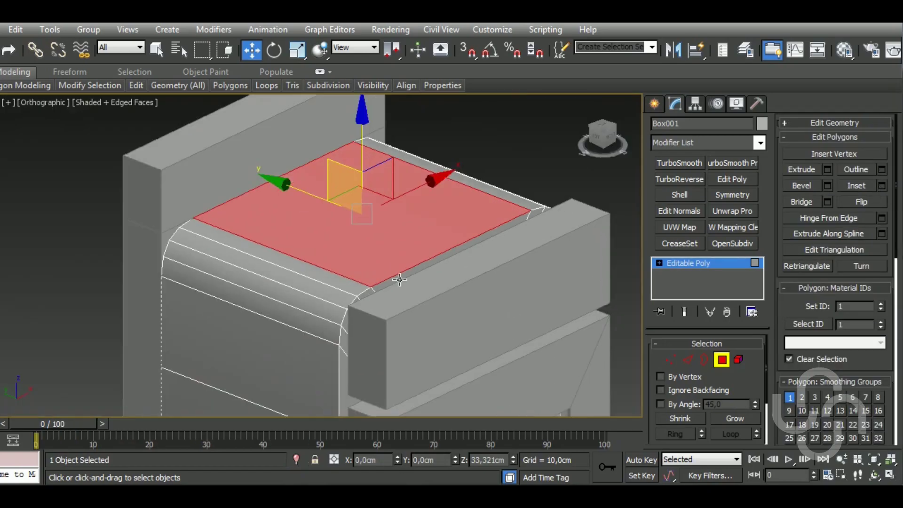
{"action": "key", "text": "w"}
{"action": "left_click_drag", "start_coordinate": [332, 295], "coordinate": [332, 210], "text": "shift"}
Confirm the raised cooktop plate copy and open the new burner cylinder's parameters
{"action": "left_click", "coordinate": [413, 311]}
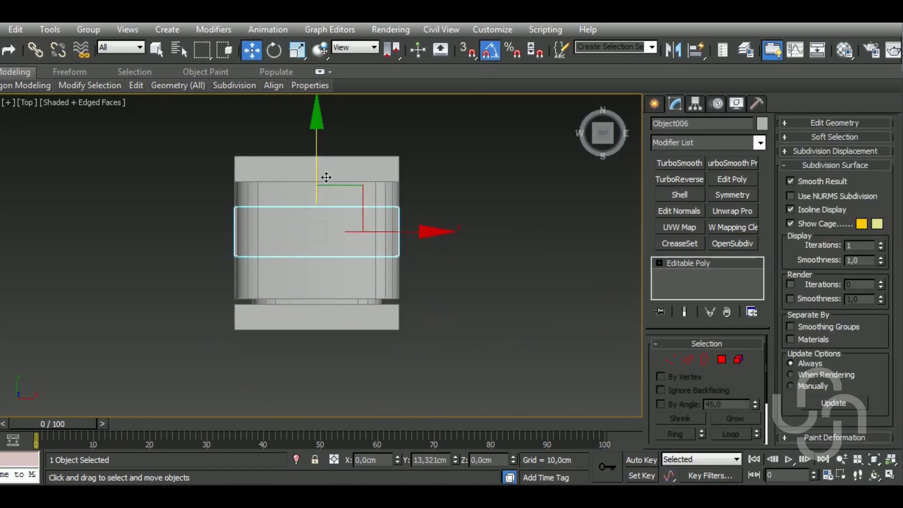
{"action": "middle_click_drag", "start_coordinate": [326, 151], "coordinate": [309, 232], "text": "alt"}
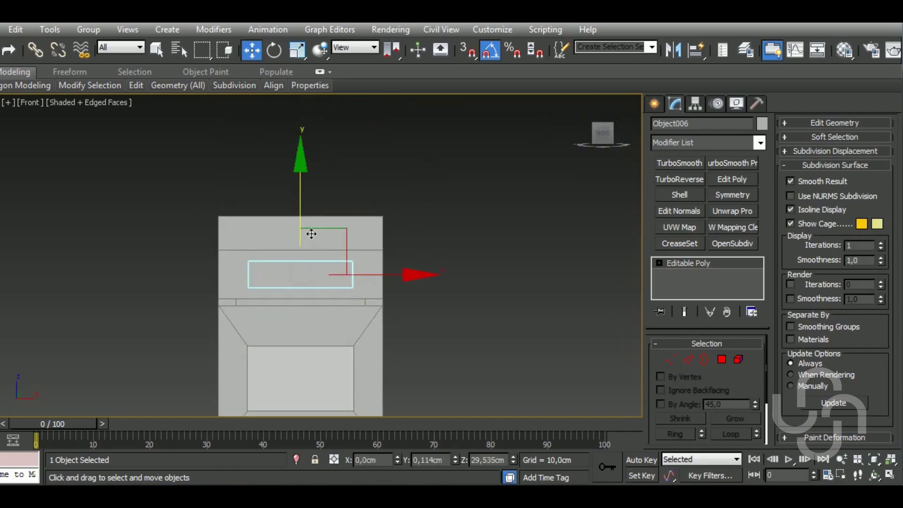
{"action": "scroll", "coordinate": [308, 232], "scroll_direction": "up", "scroll_amount": 5}
{"action": "middle_click_drag", "start_coordinate": [282, 181], "coordinate": [255, 124], "text": "alt"}
{"action": "key", "text": "t"}
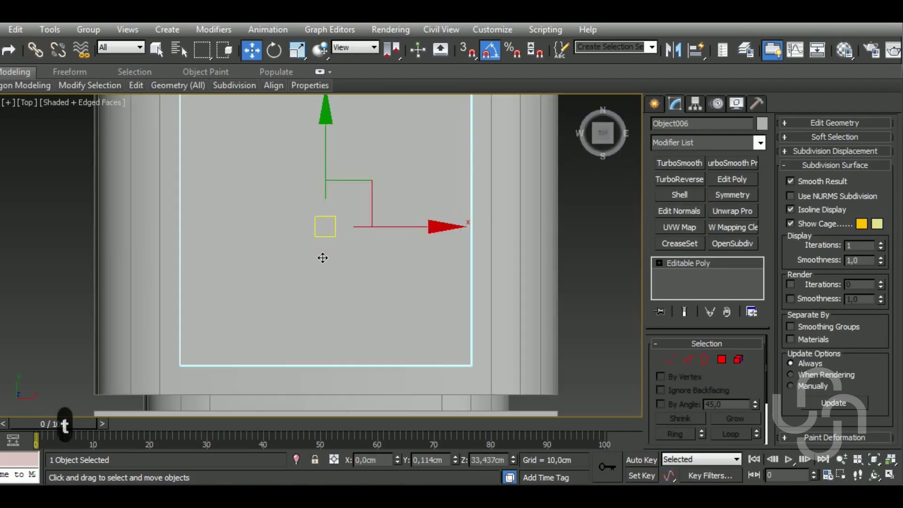
{"action": "left_click", "coordinate": [251, 49]}
{"action": "key", "text": "f"}
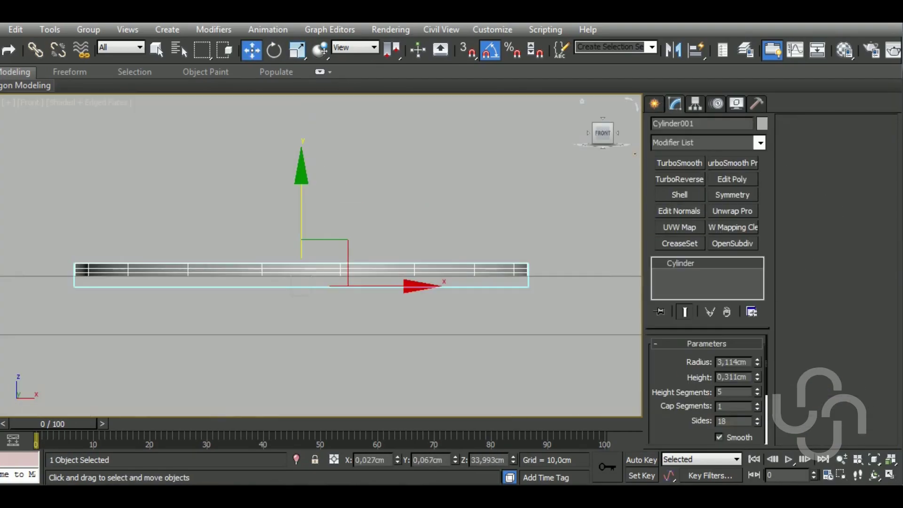
{"action": "key", "text": "t"}
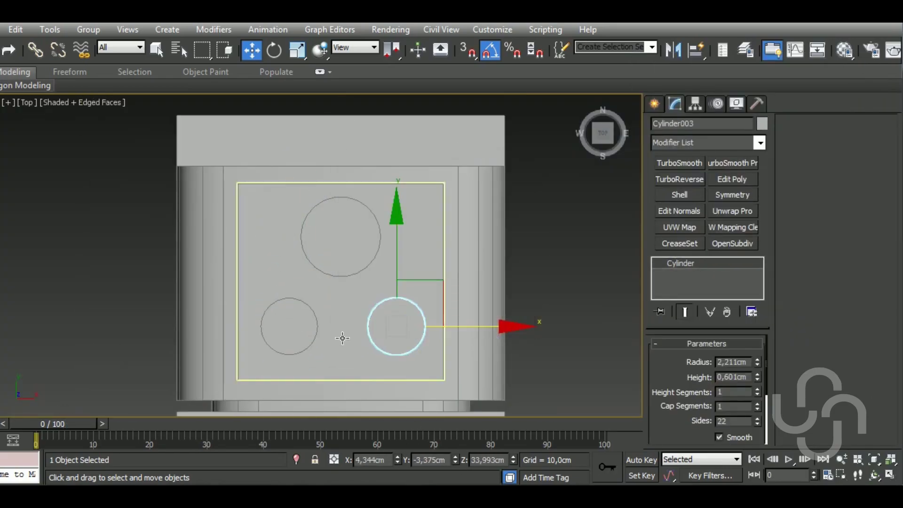
Set the burner radius to about 2.48cm and place a 1.734cm cap over the lower left burner
{"action": "mouse_move", "coordinate": [564, 306]}
{"action": "middle_mouse_down", "text": "alt"}
{"action": "mouse_move", "coordinate": [577, 278]}
{"action": "mouse_move", "coordinate": [493, 369]}
{"action": "middle_mouse_up", "text": "alt"}
{"action": "key", "text": "ctrl+z"}
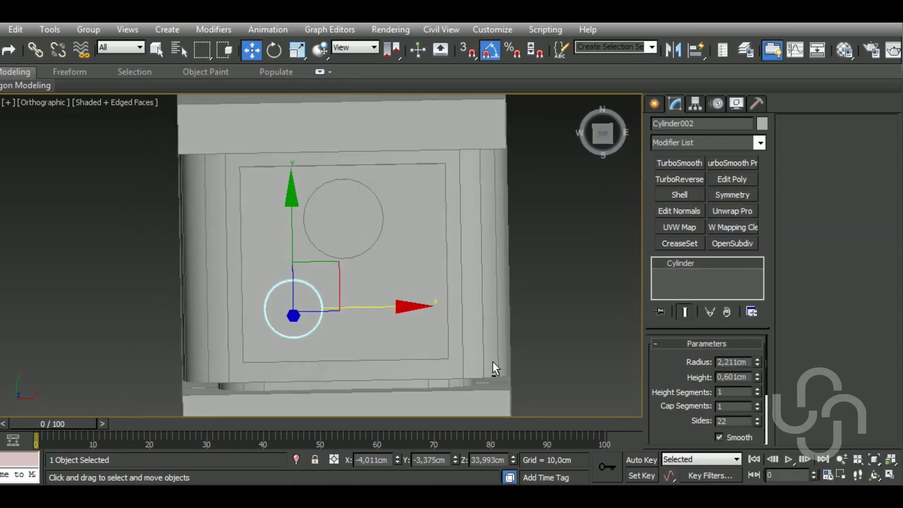
{"action": "middle_click_drag", "start_coordinate": [503, 333], "coordinate": [541, 305], "text": "alt"}
{"action": "left_click_drag", "start_coordinate": [757, 363], "coordinate": [768, 365]}
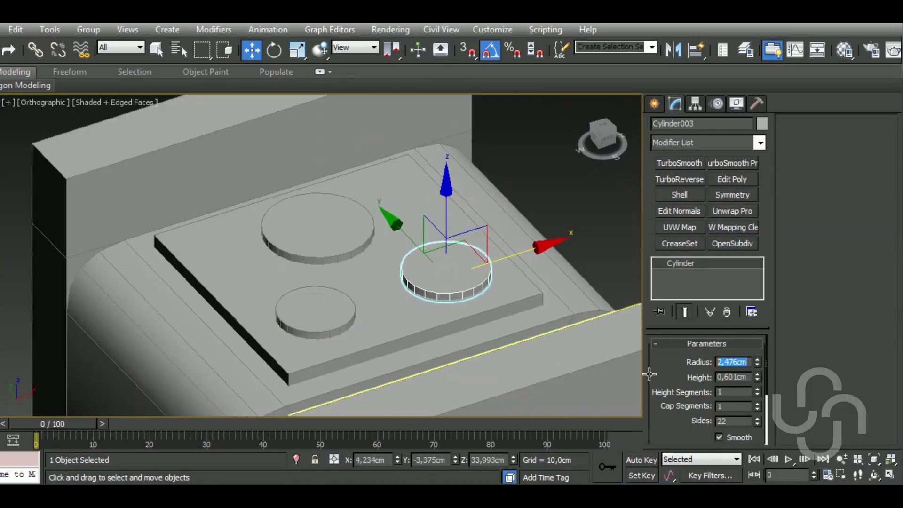
{"action": "middle_click_drag", "start_coordinate": [489, 290], "coordinate": [508, 297], "text": "alt"}
{"action": "left_click_drag", "start_coordinate": [758, 363], "coordinate": [757, 376]}
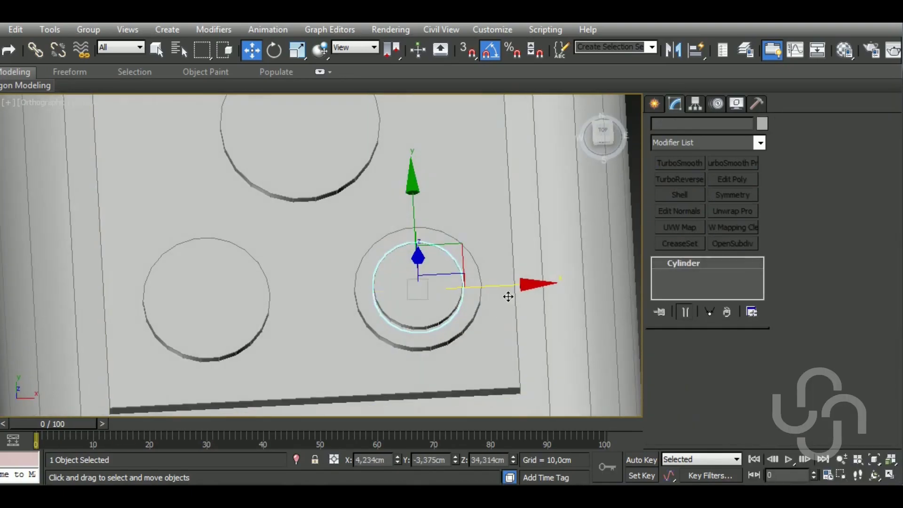
{"action": "key", "text": "f"}
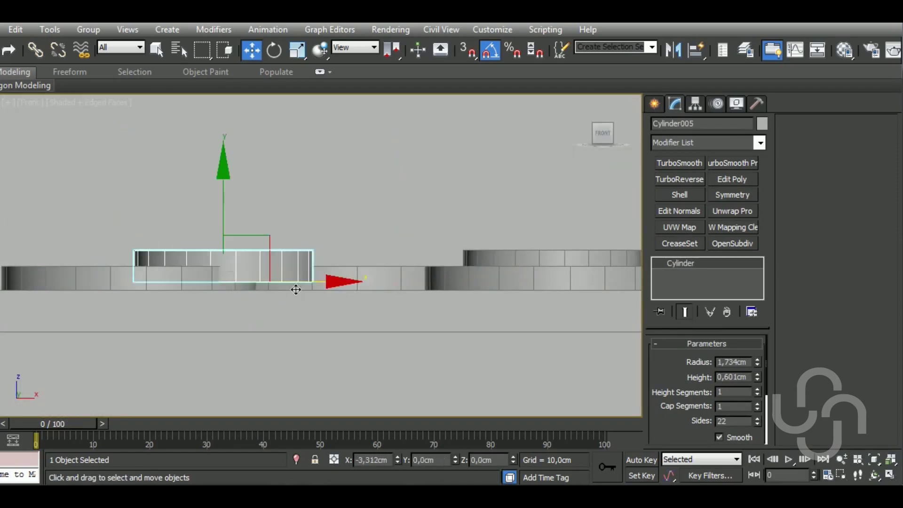
{"action": "left_click_drag", "start_coordinate": [295, 289], "coordinate": [155, 298]}
Select the top burner's inner cap, checking it in front and top views
{"action": "key", "text": "t"}
{"action": "scroll", "coordinate": [293, 313], "scroll_direction": "up", "scroll_amount": 3}
{"action": "key", "text": "f"}
{"action": "key", "text": "t"}
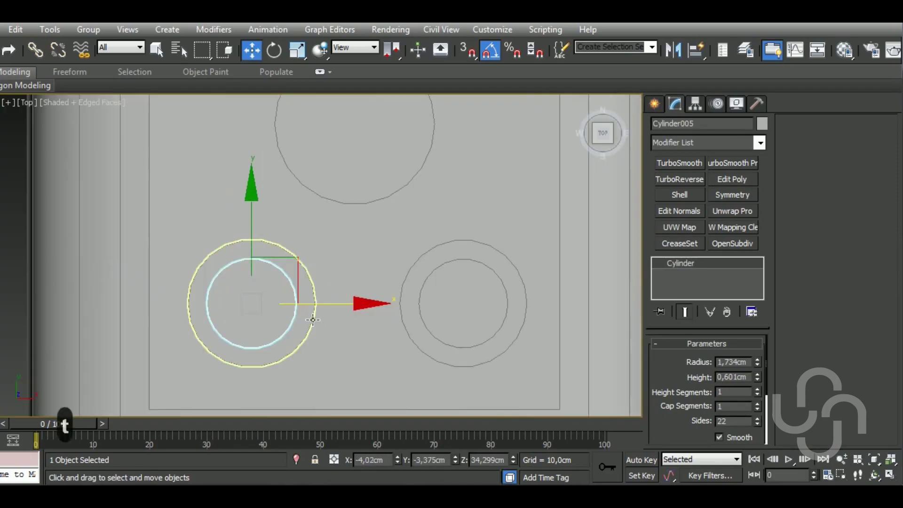
{"action": "middle_click_drag", "start_coordinate": [313, 319], "coordinate": [283, 364]}
{"action": "left_click", "coordinate": [325, 166]}
{"action": "key", "text": "f"}
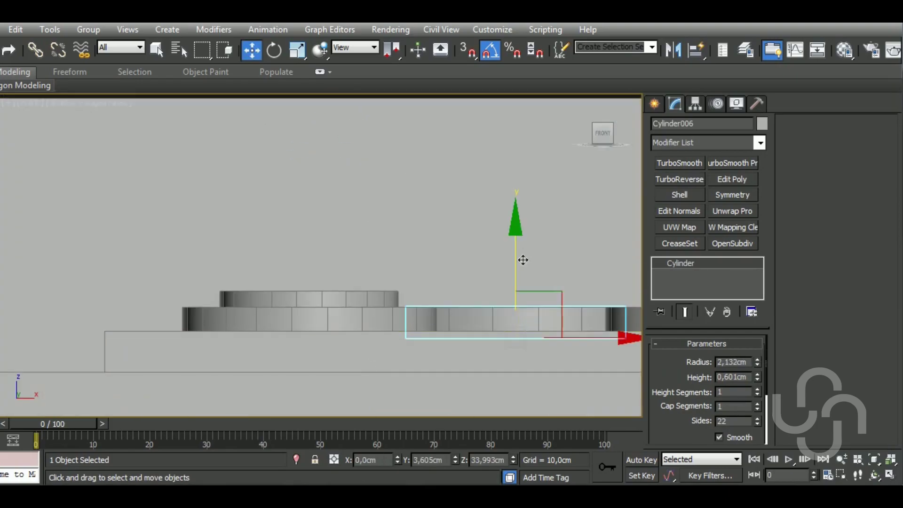
{"action": "scroll", "coordinate": [520, 256], "scroll_direction": "down", "scroll_amount": 3}
{"action": "key", "text": "p"}
{"action": "key", "text": "t"}
Clone the lower right burner into a new copy
{"action": "left_click", "coordinate": [235, 296]}
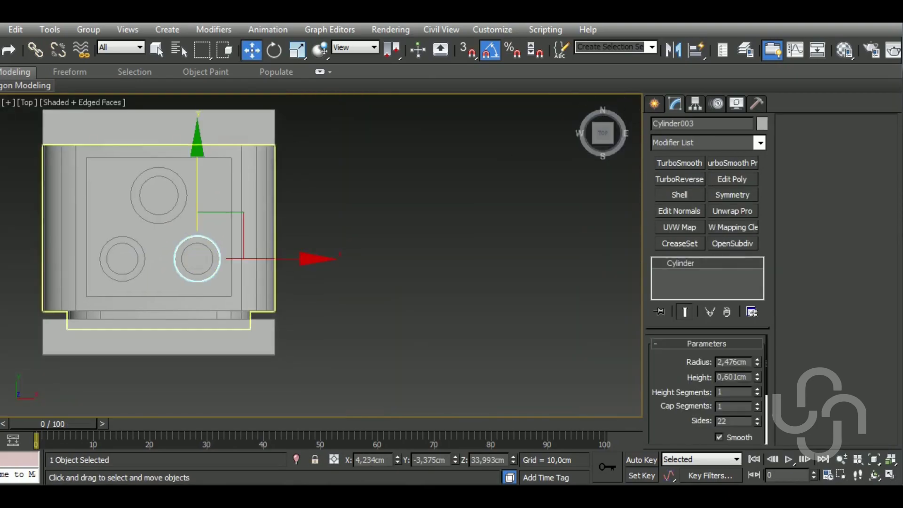
{"action": "left_click_drag", "start_coordinate": [197, 258], "coordinate": [461, 311], "text": "shift"}
{"action": "key", "text": "Return"}
{"action": "key", "text": "f"}
Check the stove body's vertices, then select the flat cylinder for the gas bottle
{"action": "left_click", "coordinate": [295, 292]}
{"action": "key", "text": "z"}
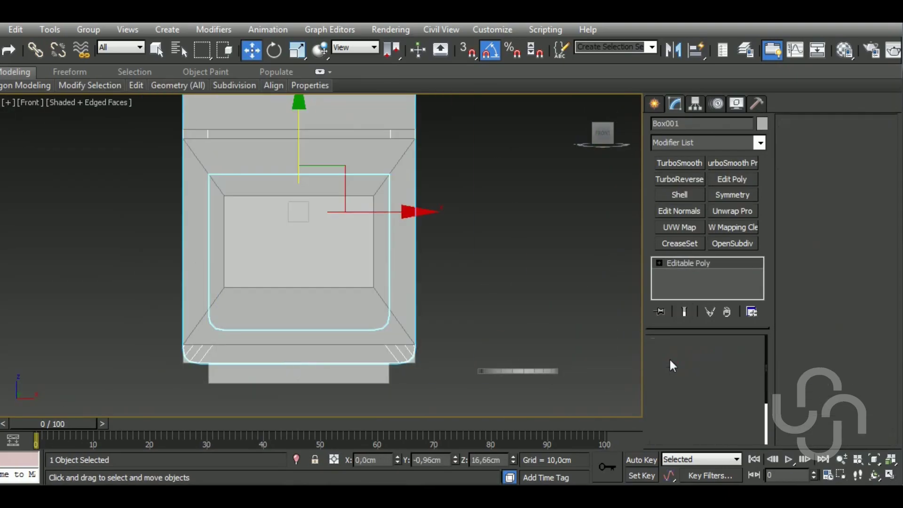
{"action": "left_click", "coordinate": [670, 359]}
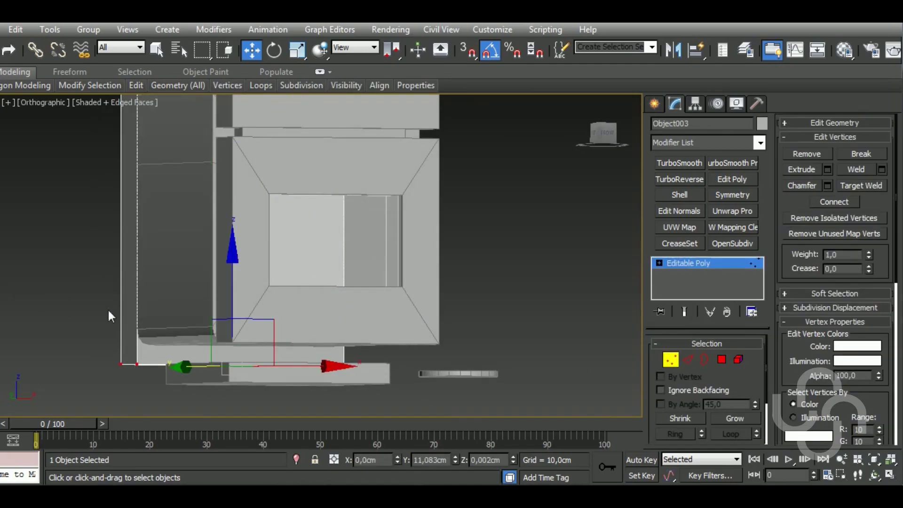
{"action": "left_click", "coordinate": [256, 318]}
Convert the flat cylinder to Editable Poly in polygon mode
{"action": "scroll", "coordinate": [471, 341], "scroll_direction": "up", "scroll_amount": 5}
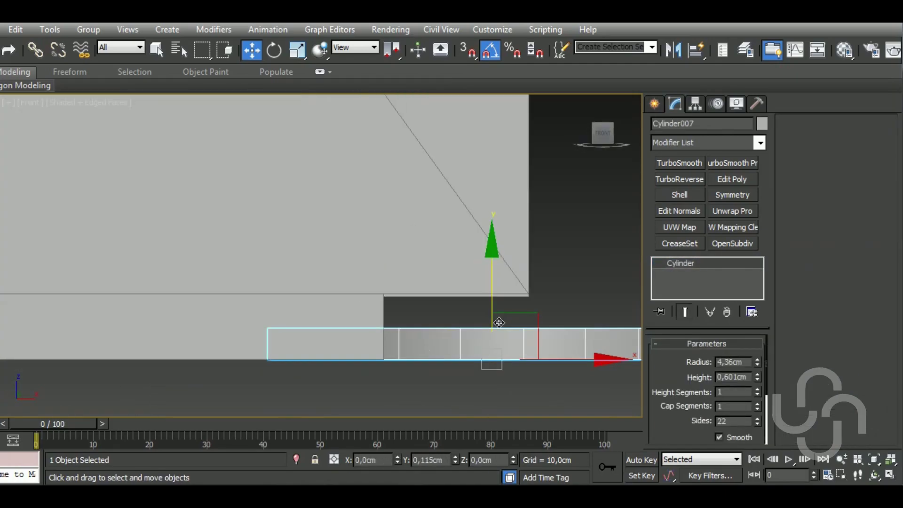
{"action": "scroll", "coordinate": [472, 340], "scroll_direction": "down", "scroll_amount": 5}
{"action": "right_click", "coordinate": [681, 263]}
{"action": "left_click", "coordinate": [705, 357]}
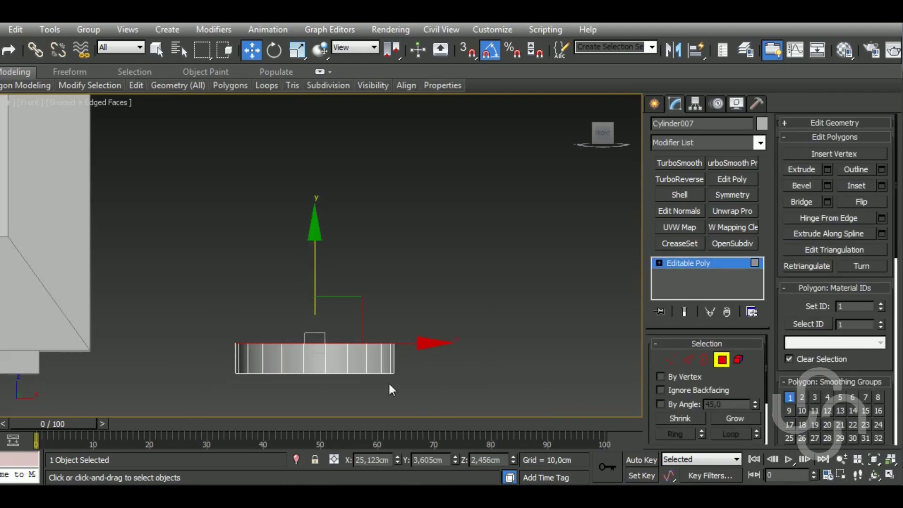
{"action": "left_click", "coordinate": [827, 185]}
Bevel the bottle top upward twice, then select a ring polygon on top
{"action": "mouse_move", "coordinate": [330, 284]}
{"action": "left_mouse_down"}
{"action": "mouse_move", "coordinate": [370, 292]}
{"action": "mouse_move", "coordinate": [331, 211]}
{"action": "left_mouse_up"}
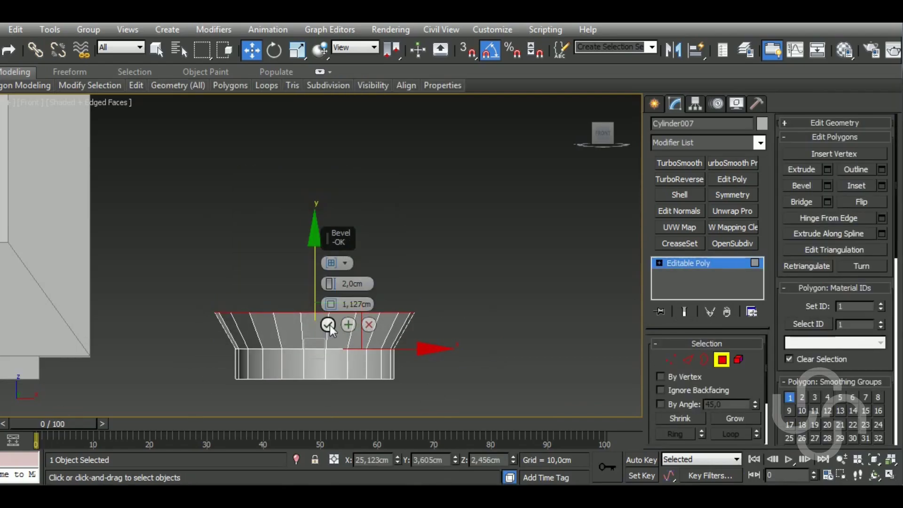
{"action": "left_click_drag", "start_coordinate": [331, 305], "coordinate": [333, 339]}
{"action": "left_click_drag", "start_coordinate": [330, 284], "coordinate": [331, 302]}
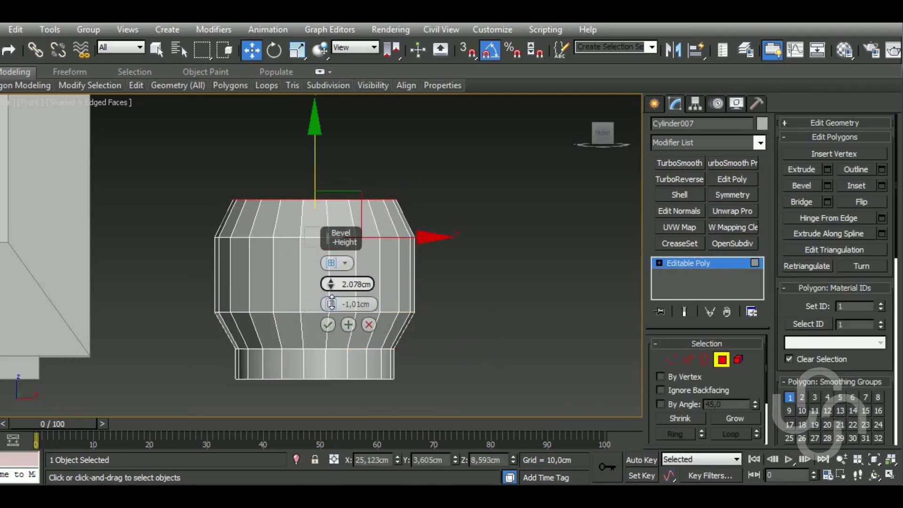
{"action": "left_click", "coordinate": [328, 331]}
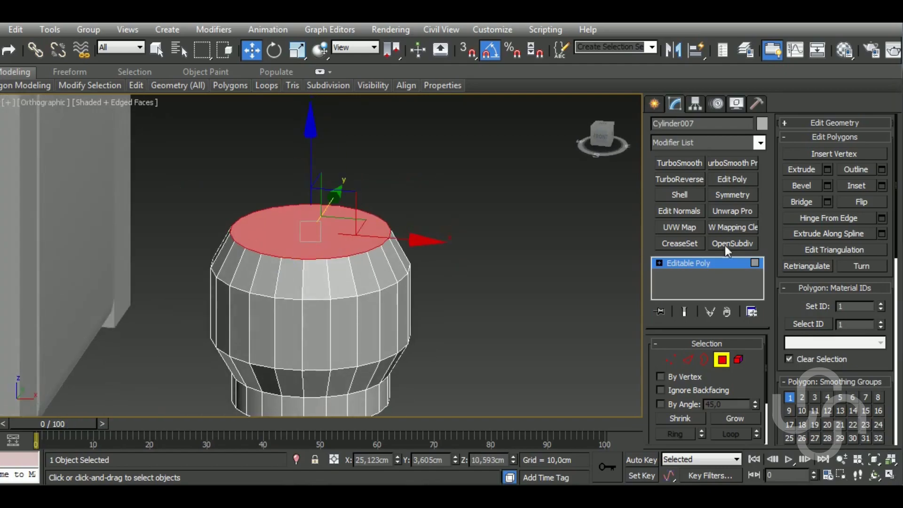
{"action": "key", "text": "t"}
{"action": "left_click", "coordinate": [410, 193]}
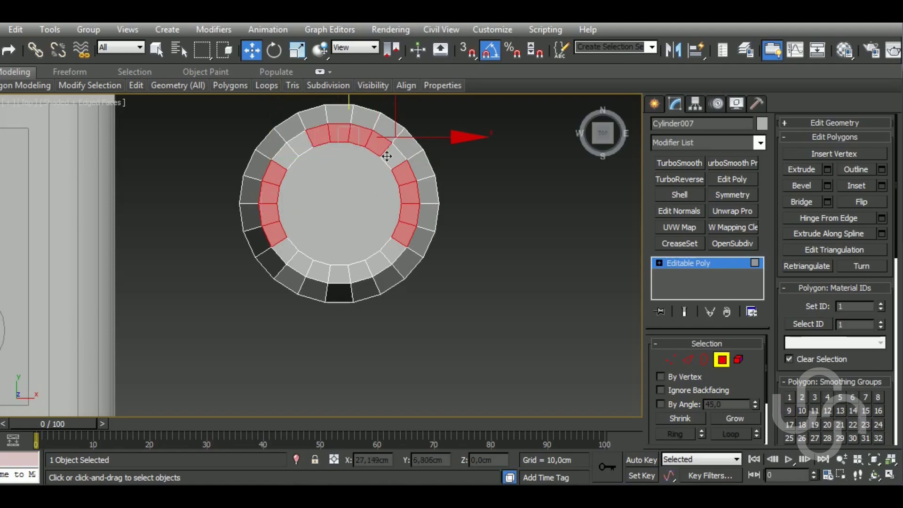
{"action": "middle_click_drag", "start_coordinate": [394, 383], "coordinate": [423, 316], "text": "alt"}
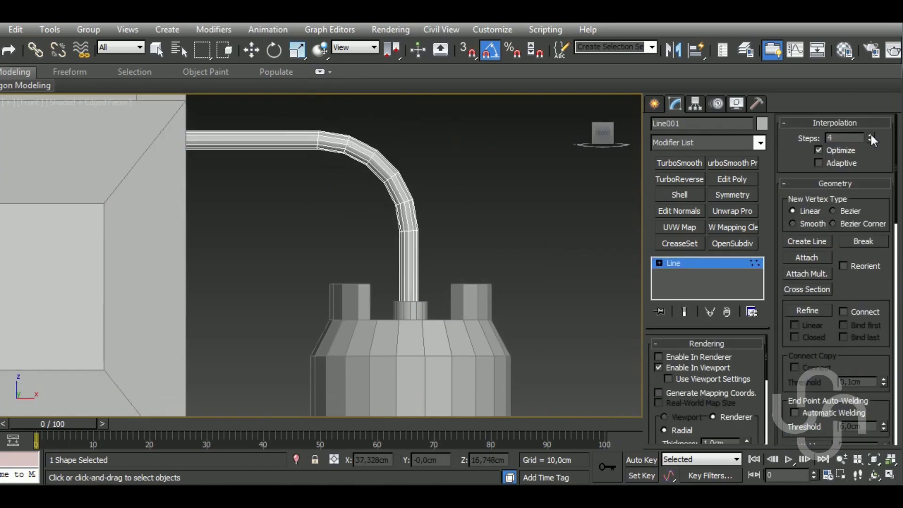
Inspect the hose where it meets the bottle in wireframe and shaded views
{"action": "right_click", "coordinate": [446, 305]}
{"action": "scroll", "coordinate": [458, 248], "scroll_direction": "up", "scroll_amount": 4}
{"action": "key", "text": "F3"}
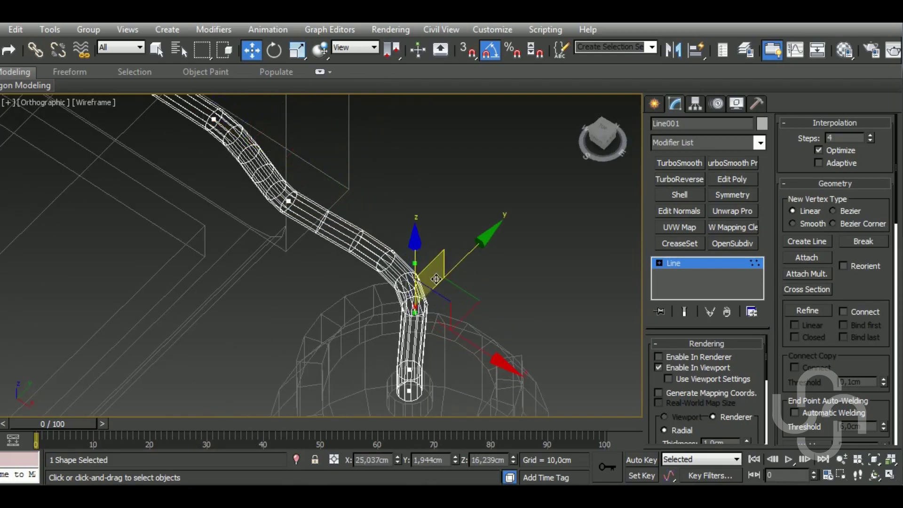
{"action": "key", "text": "F3"}
{"action": "middle_click_drag", "start_coordinate": [424, 343], "coordinate": [433, 254], "text": "alt"}
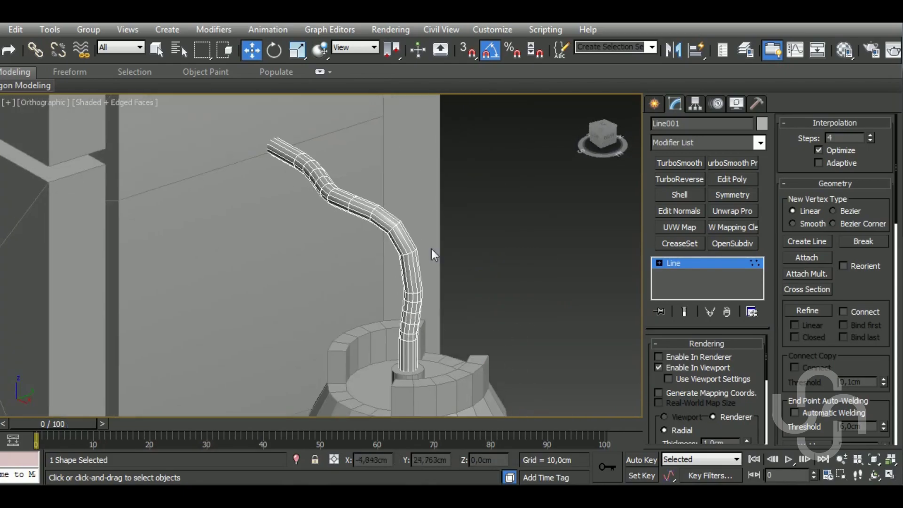
{"action": "mouse_move", "coordinate": [492, 235]}
{"action": "middle_mouse_down", "text": "alt"}
{"action": "mouse_move", "coordinate": [476, 318]}
{"action": "mouse_move", "coordinate": [497, 349]}
{"action": "middle_mouse_up", "text": "alt"}
Move the hose's bottom vertex to reshape the bend, then undo those edits
{"action": "left_click", "coordinate": [475, 317]}
{"action": "middle_click_drag", "start_coordinate": [330, 211], "coordinate": [352, 152], "text": "alt"}
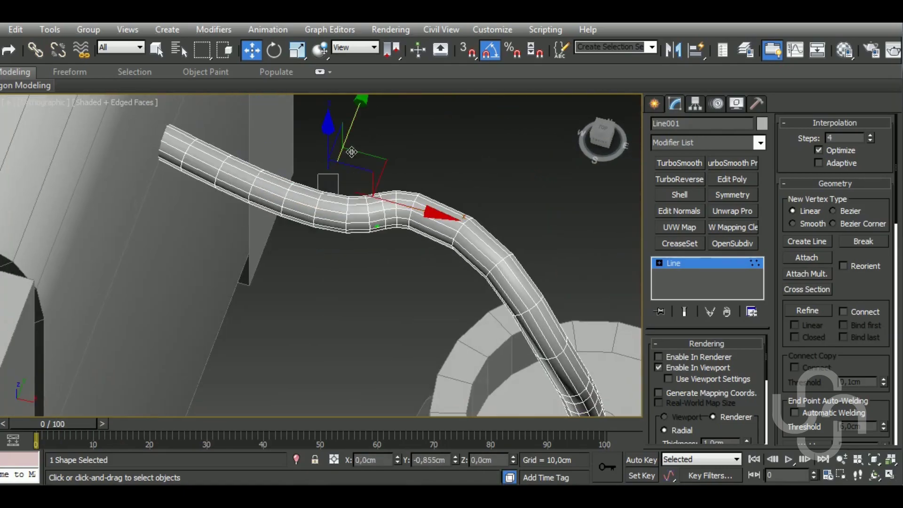
{"action": "key", "text": "ctrl+z"}
{"action": "key", "text": "ctrl+z"}
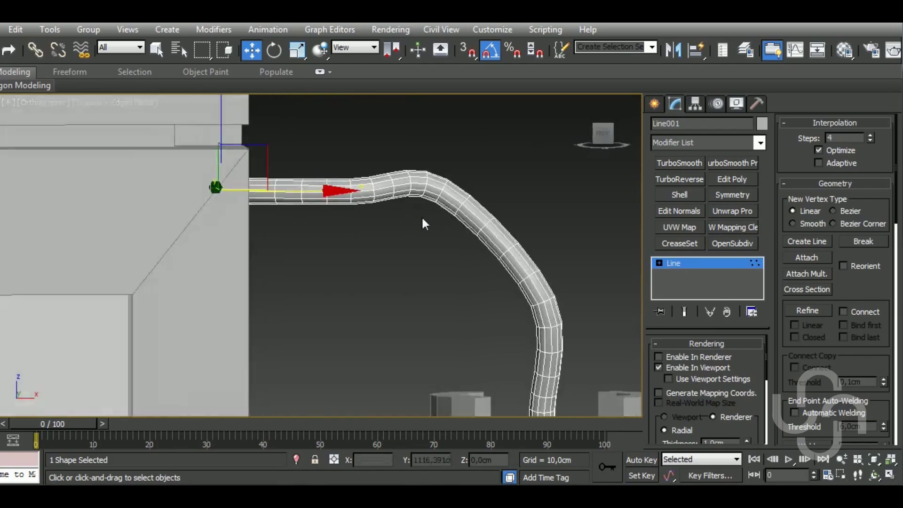
{"action": "key", "text": "ctrl+z"}
{"action": "key", "text": "ctrl+z"}
{"action": "key", "text": "ctrl+z"}
{"action": "key", "text": "ctrl+z"}
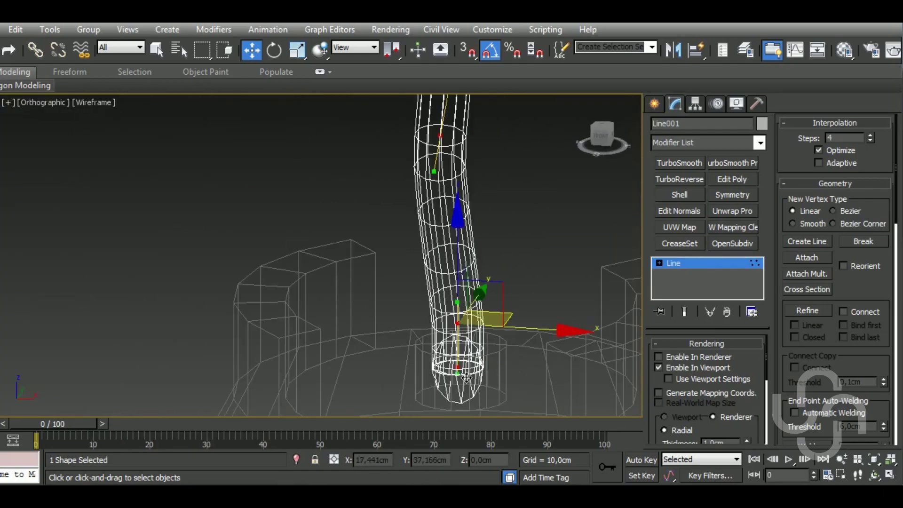
{"action": "key", "text": "ctrl+z"}
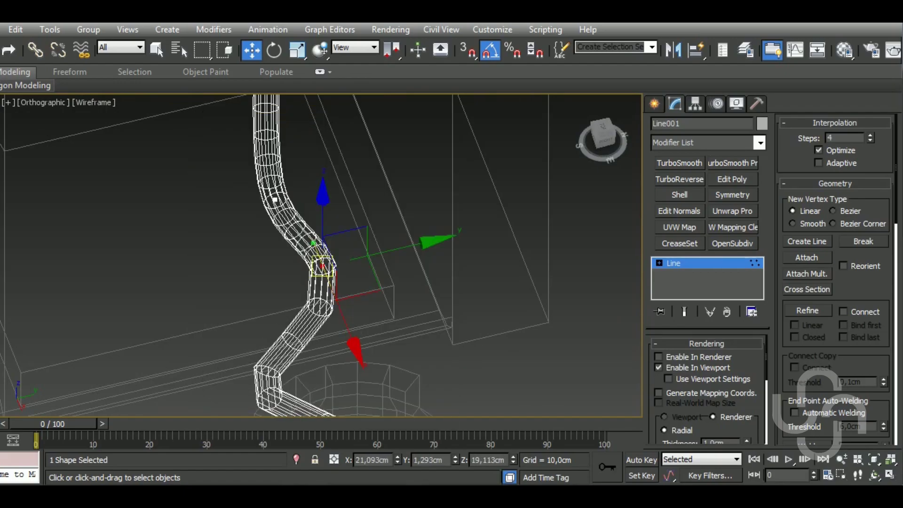
Step back through further hose edits in wireframe and delete the unwanted hose vertex
{"action": "key", "text": "ctrl+z"}
{"action": "key", "text": "F3"}
{"action": "key", "text": "ctrl+z"}
{"action": "key", "text": "F3"}
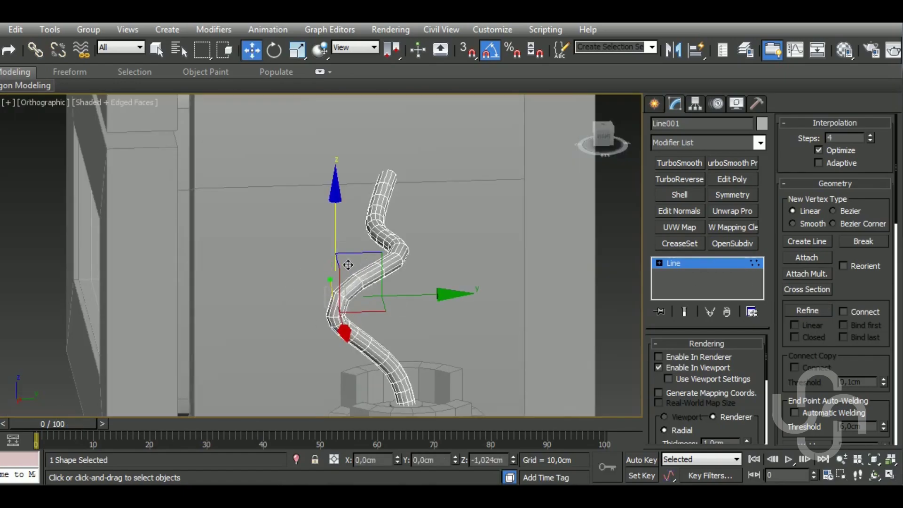
{"action": "key", "text": "ctrl+z"}
{"action": "key", "text": "F3"}
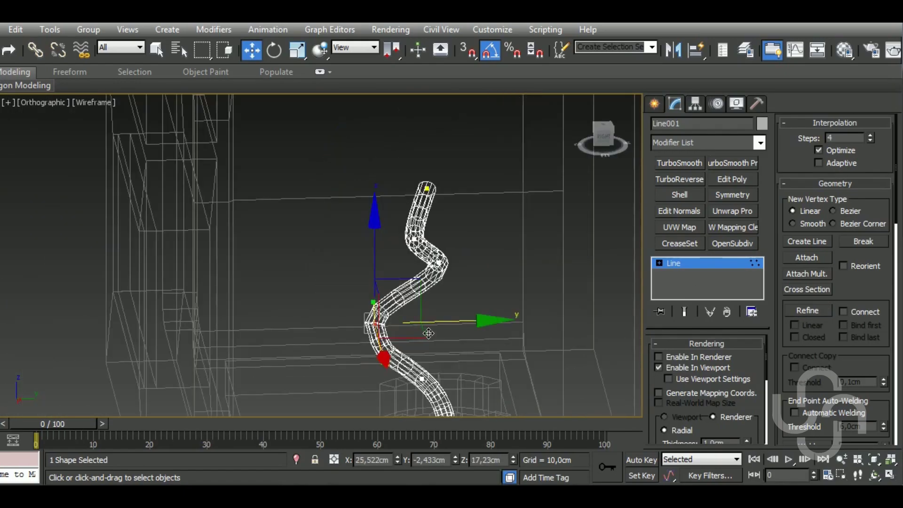
{"action": "key", "text": "ctrl+z"}
Select the whole hose, frame it, and make a raised copy of the valve collar
{"action": "key", "text": "ctrl+z"}
{"action": "key", "text": "F3"}
{"action": "key", "text": "Delete"}
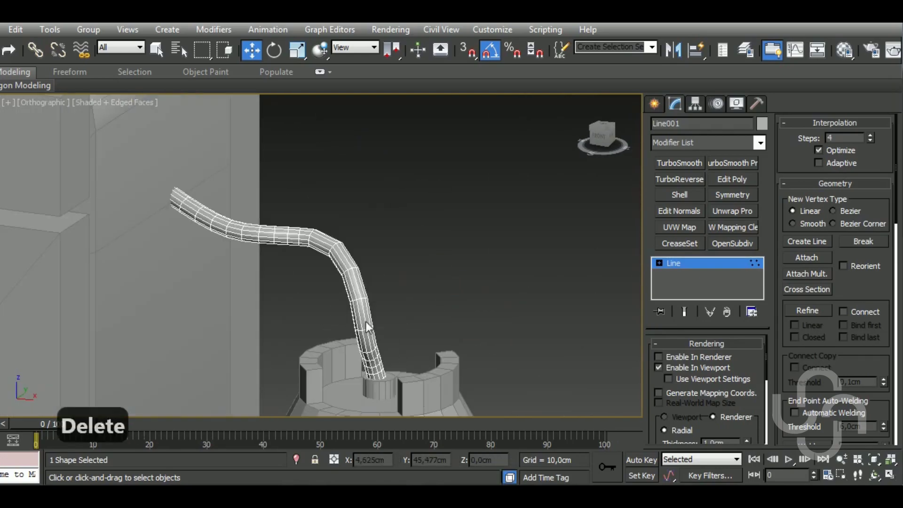
{"action": "right_click", "coordinate": [343, 278]}
{"action": "left_click", "coordinate": [290, 277]}
{"action": "key", "text": "ctrl+z"}
{"action": "key", "text": "ctrl+z"}
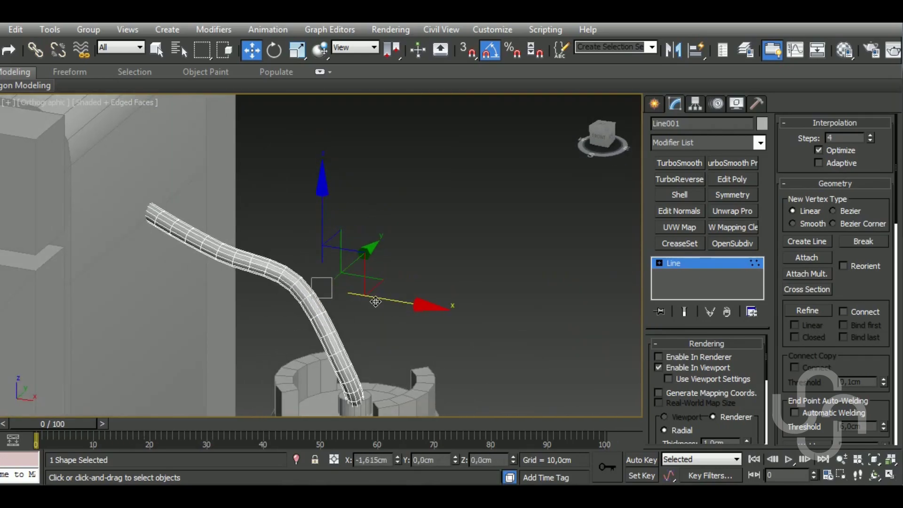
{"action": "key", "text": "ctrl+z"}
{"action": "key", "text": "ctrl+z"}
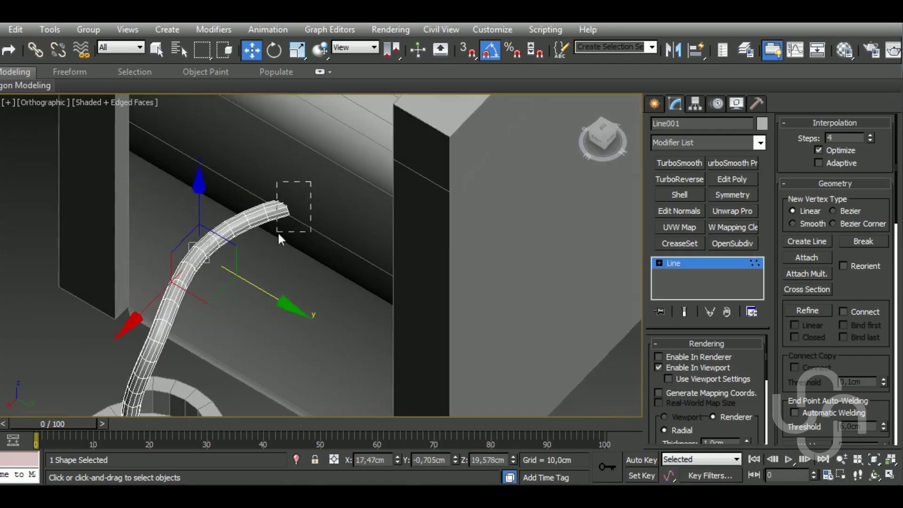
{"action": "key", "text": "ctrl+z"}
{"action": "key", "text": "ctrl+z"}
{"action": "key", "text": "z"}
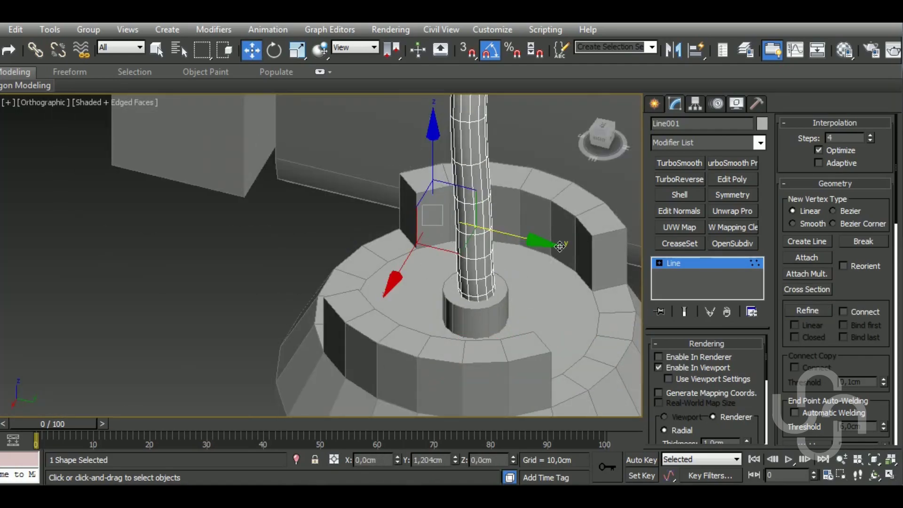
{"action": "key", "text": "f"}
{"action": "scroll", "coordinate": [413, 305], "scroll_direction": "down", "scroll_amount": 3}
{"action": "left_click_drag", "start_coordinate": [414, 329], "coordinate": [443, 324], "text": "shift"}
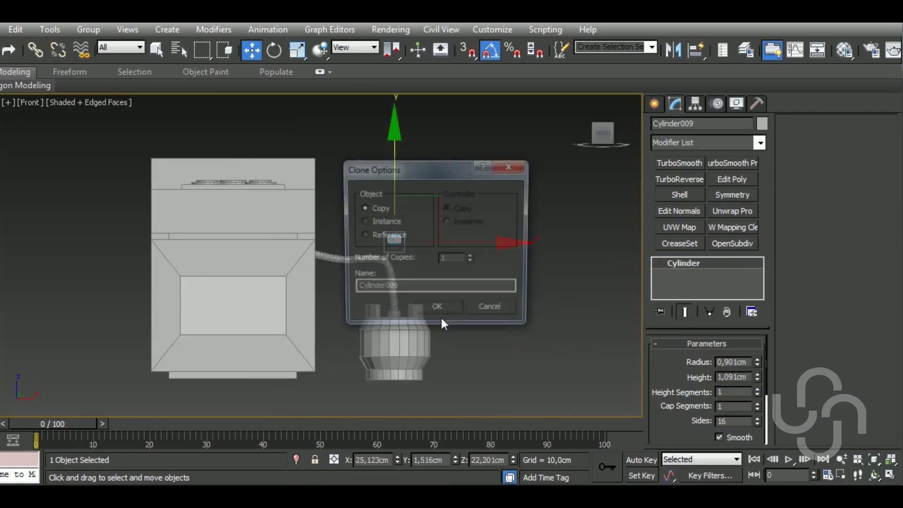
Give the Cylinder009 collar a 2 cm radius
{"action": "left_click", "coordinate": [252, 51]}
{"action": "scroll", "coordinate": [330, 244], "scroll_direction": "up", "scroll_amount": 3}
{"action": "middle_click_drag", "start_coordinate": [329, 244], "coordinate": [385, 263], "text": "alt"}
{"action": "scroll", "coordinate": [385, 263], "scroll_direction": "up", "scroll_amount": 3}
{"action": "scroll", "coordinate": [408, 312], "scroll_direction": "down", "scroll_amount": 5}
{"action": "key", "text": "F4"}
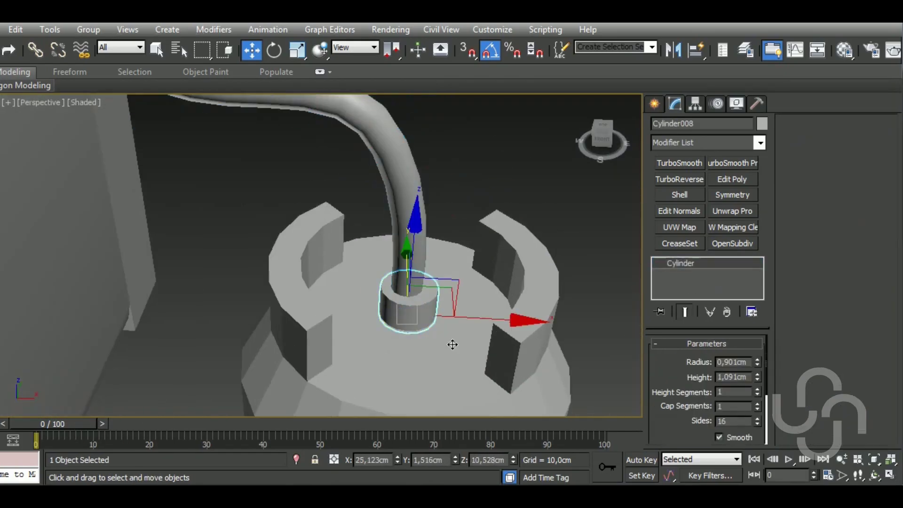
{"action": "type", "text": "2"}
{"action": "key", "text": "Return"}
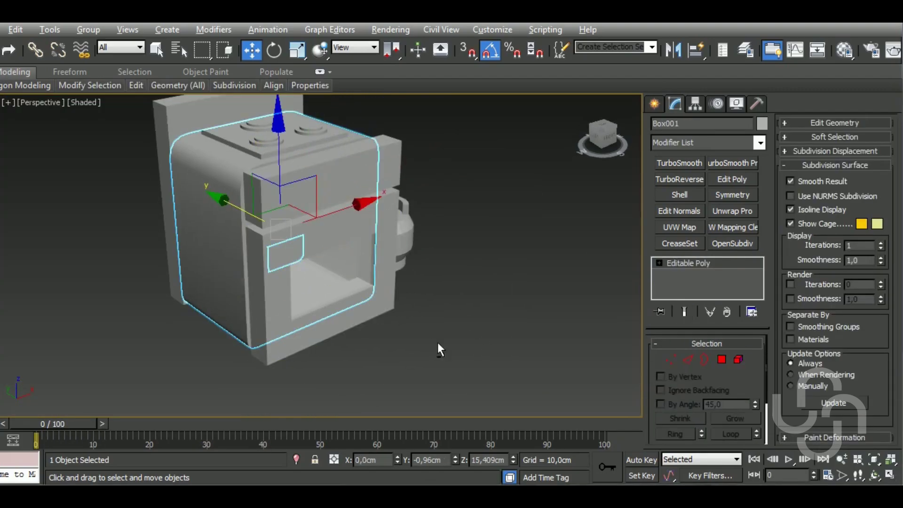
Make the side box Box002 taller
{"action": "middle_click_drag", "start_coordinate": [440, 350], "coordinate": [434, 347], "text": "alt"}
{"action": "key", "text": "F4"}
{"action": "scroll", "coordinate": [392, 325], "scroll_direction": "up", "scroll_amount": 10}
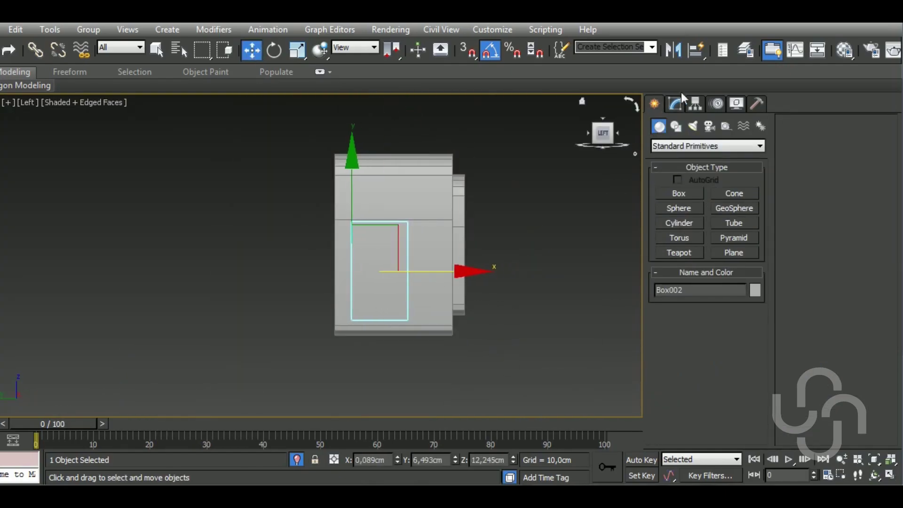
{"action": "middle_click_drag", "start_coordinate": [465, 329], "coordinate": [495, 374], "text": "alt"}
{"action": "left_click_drag", "start_coordinate": [750, 392], "coordinate": [762, 391]}
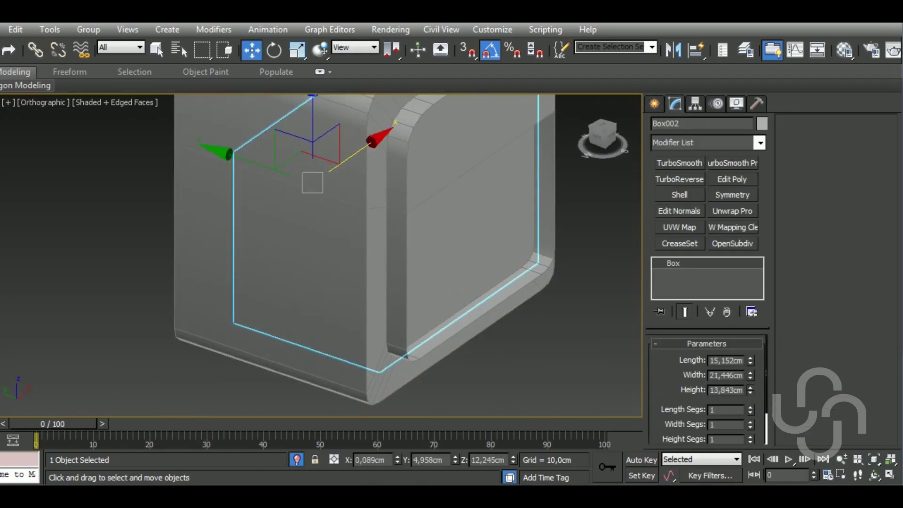
{"action": "middle_click_drag", "start_coordinate": [413, 404], "coordinate": [425, 445], "text": "alt"}
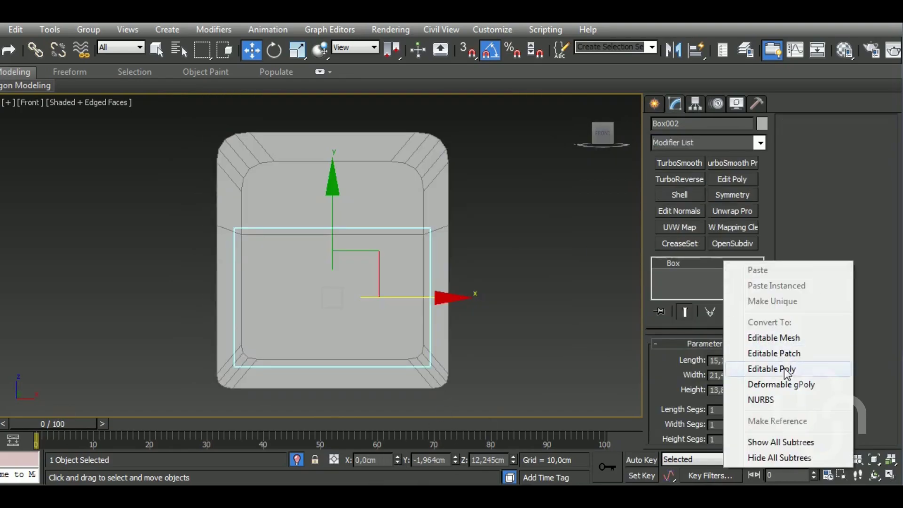
Inset and delete Box002's front face, then add a Shell to thicken its walls
{"action": "left_click", "coordinate": [329, 305]}
{"action": "middle_click_drag", "start_coordinate": [330, 308], "coordinate": [436, 335], "text": "alt"}
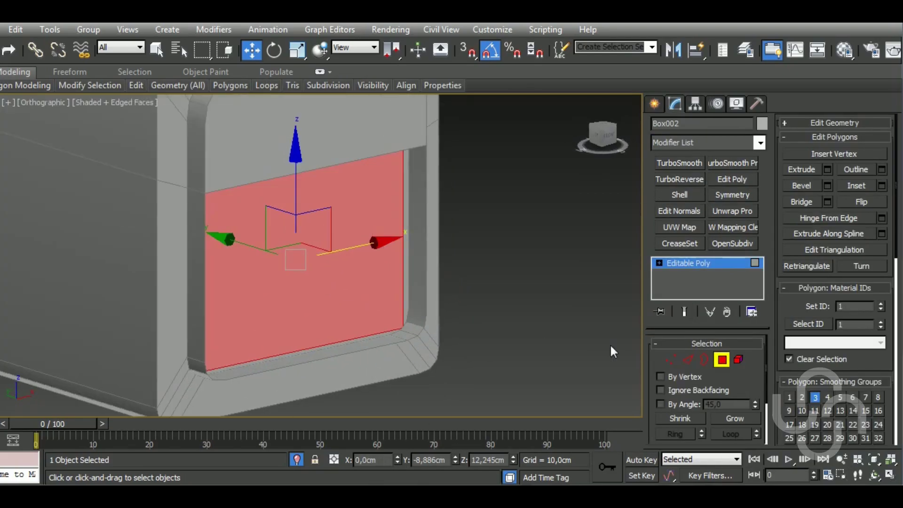
{"action": "key", "text": "Delete"}
{"action": "left_click", "coordinate": [680, 195]}
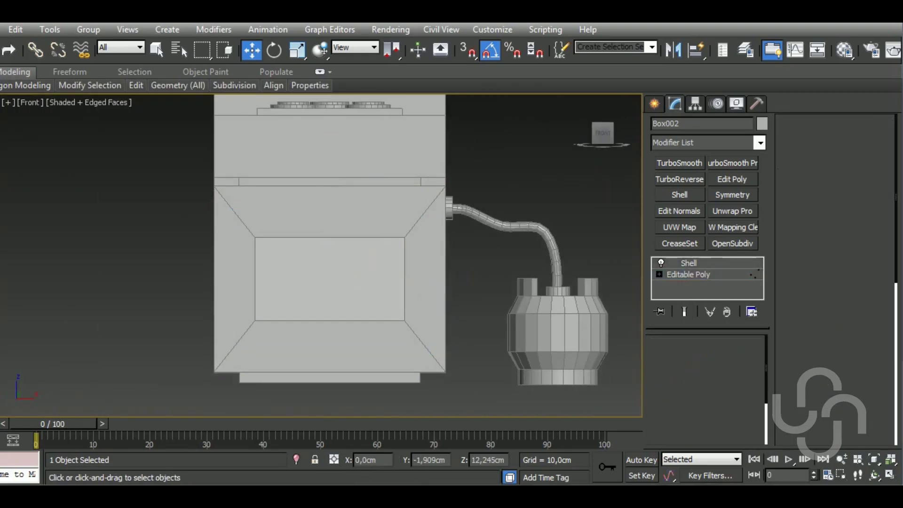
{"action": "left_click", "coordinate": [688, 274]}
{"action": "key", "text": "F3"}
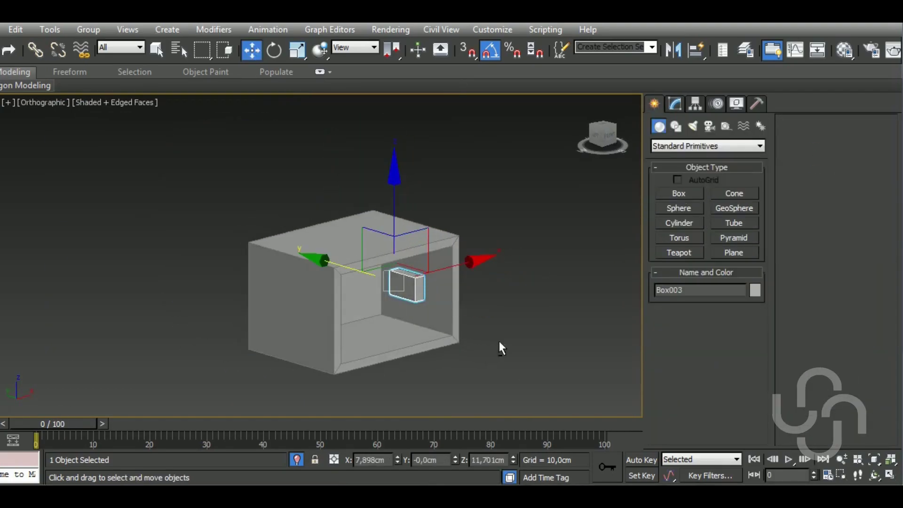
Paste a duplicate of the selected rack rod with Ctrl+V
{"action": "scroll", "coordinate": [294, 306], "scroll_direction": "up", "scroll_amount": 5}
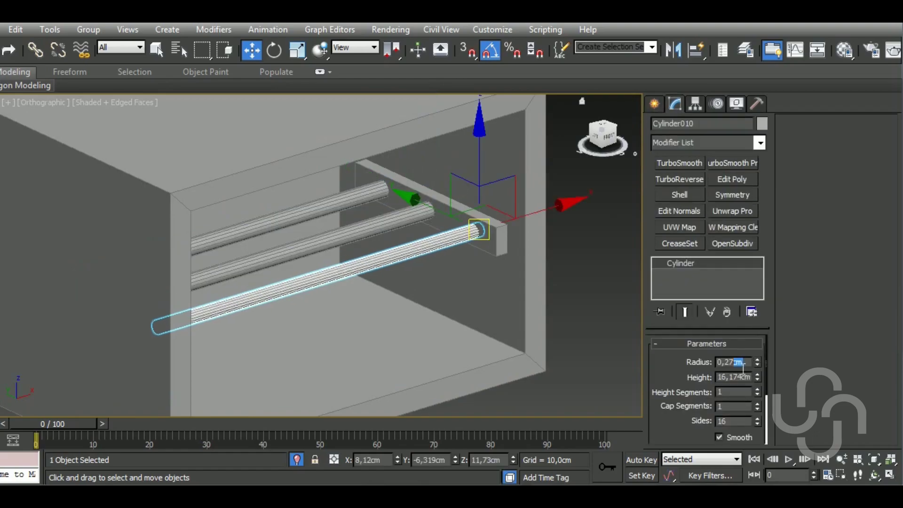
{"action": "key", "text": "ctrl+v"}
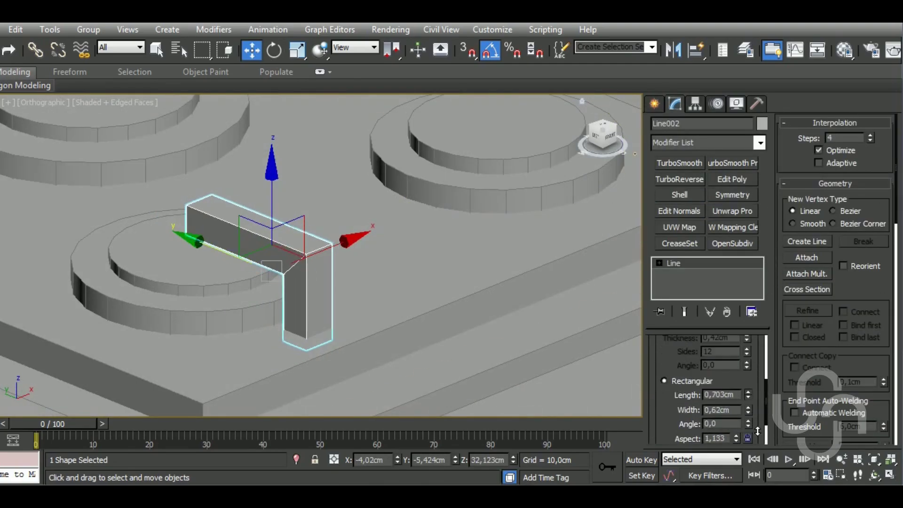
Try converting the bar to an editable poly, then undo it and exit the line's fillet mode
{"action": "right_click", "coordinate": [705, 263]}
{"action": "left_click", "coordinate": [719, 381]}
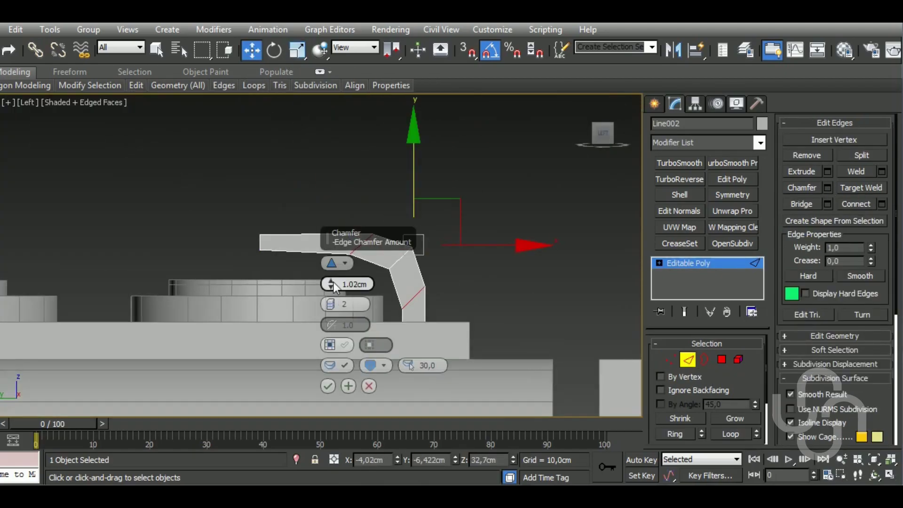
{"action": "scroll", "coordinate": [342, 289], "scroll_direction": "up", "scroll_amount": 2}
{"action": "key", "text": "ctrl+z"}
{"action": "key", "text": "ctrl+z"}
{"action": "key", "text": "ctrl+z"}
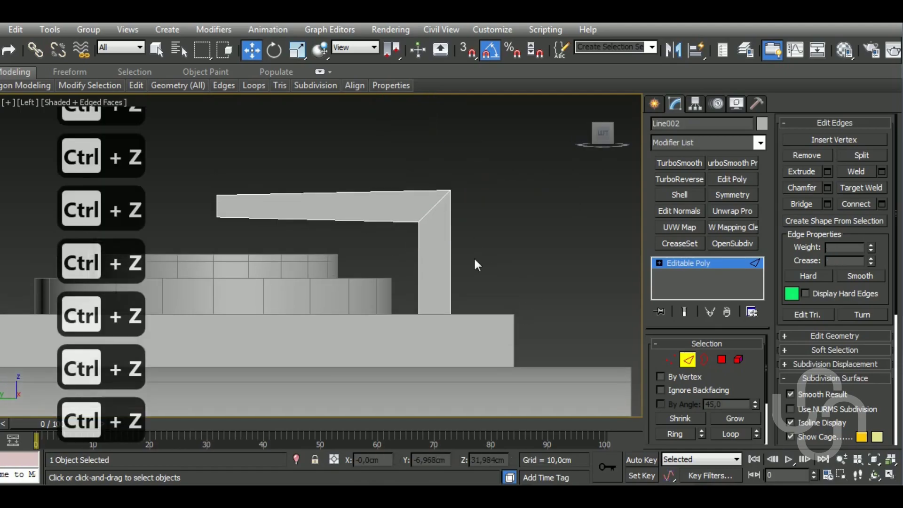
{"action": "left_click", "coordinate": [692, 267]}
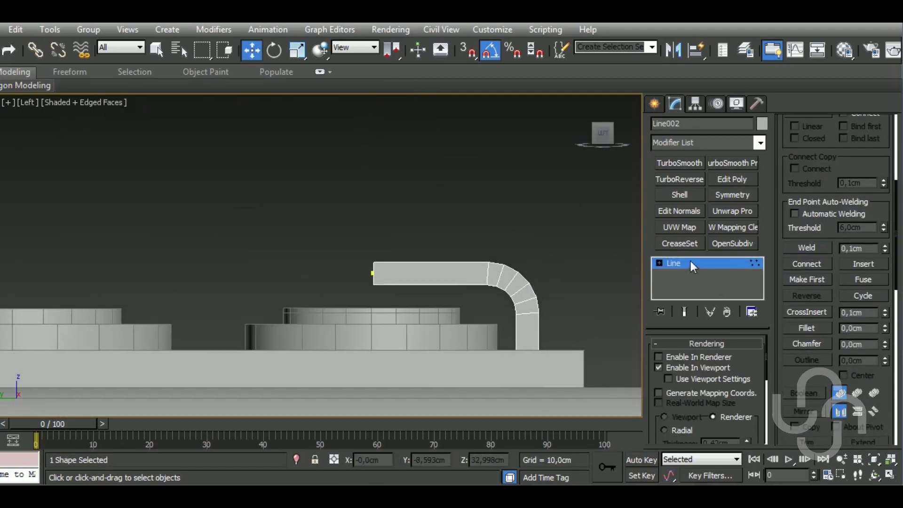
From the top view, enable Affect Pivot Only to reposition the bar's pivot at the burner
{"action": "key", "text": "t"}
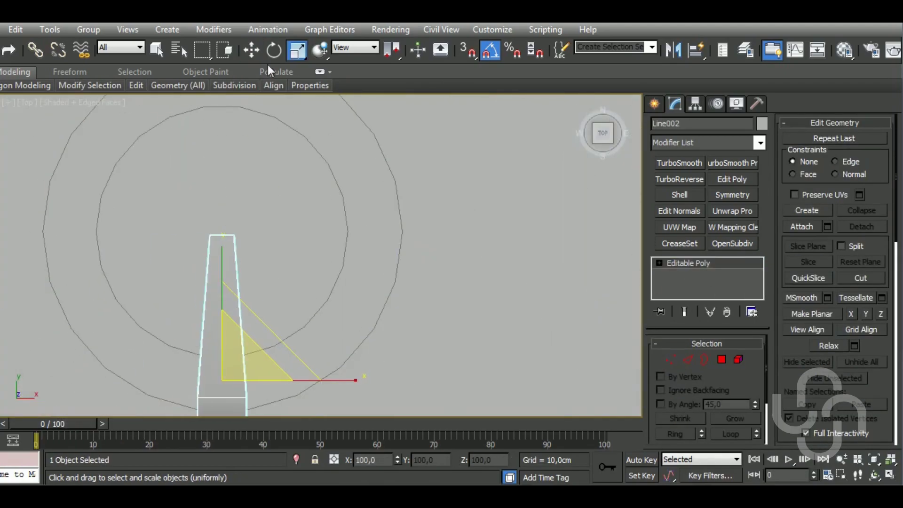
{"action": "left_click", "coordinate": [695, 104]}
{"action": "left_click", "coordinate": [708, 193]}
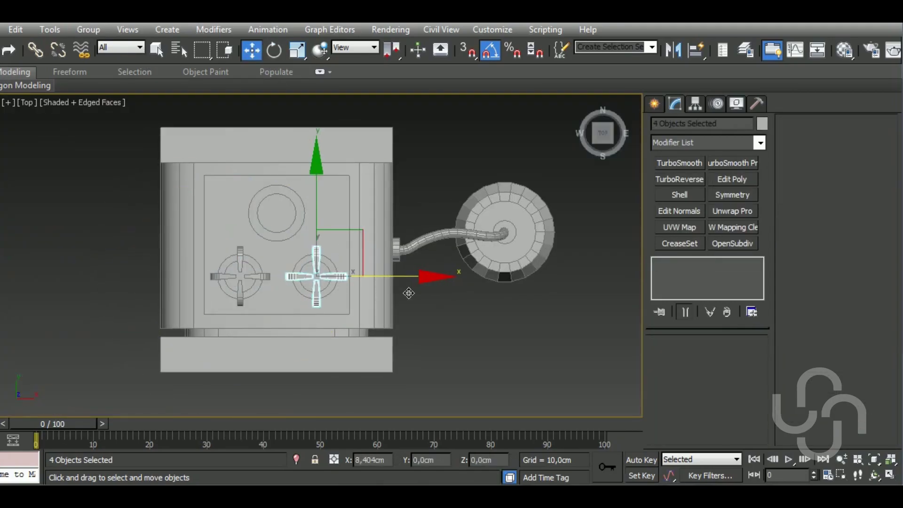
{"action": "scroll", "coordinate": [317, 326], "scroll_direction": "up", "scroll_amount": 5}
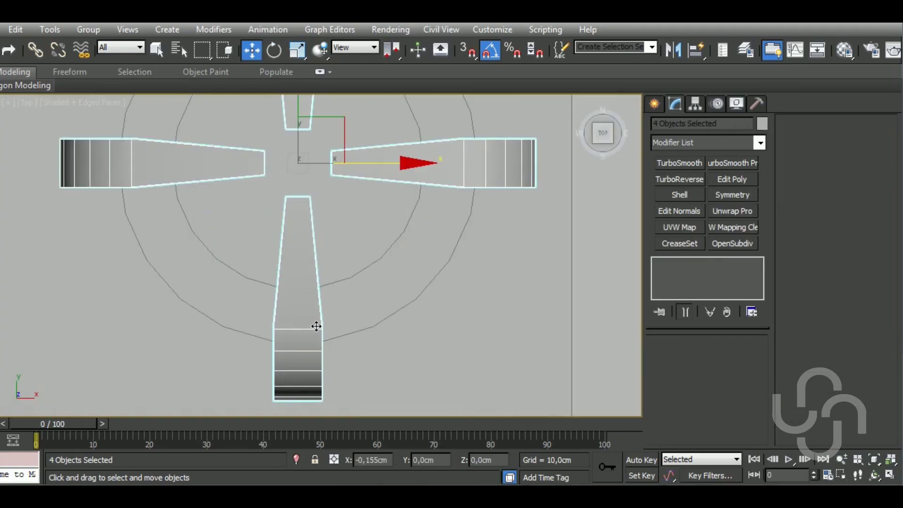
{"action": "scroll", "coordinate": [310, 323], "scroll_direction": "up", "scroll_amount": 3}
{"action": "key", "text": "F3"}
{"action": "left_click", "coordinate": [310, 324]}
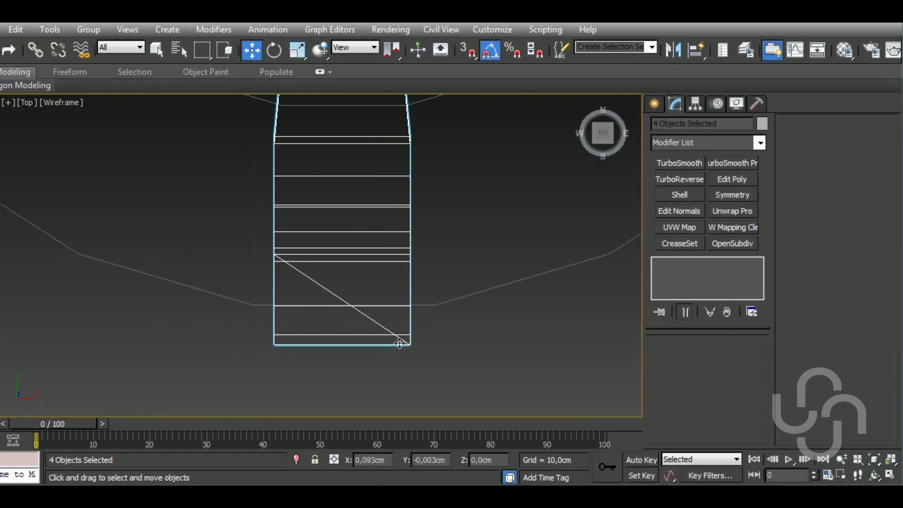
{"action": "key", "text": "F3"}
{"action": "mouse_move", "coordinate": [421, 332]}
{"action": "middle_mouse_down", "text": "alt"}
{"action": "mouse_move", "coordinate": [423, 312]}
{"action": "mouse_move", "coordinate": [464, 282]}
{"action": "middle_mouse_up", "text": "alt"}
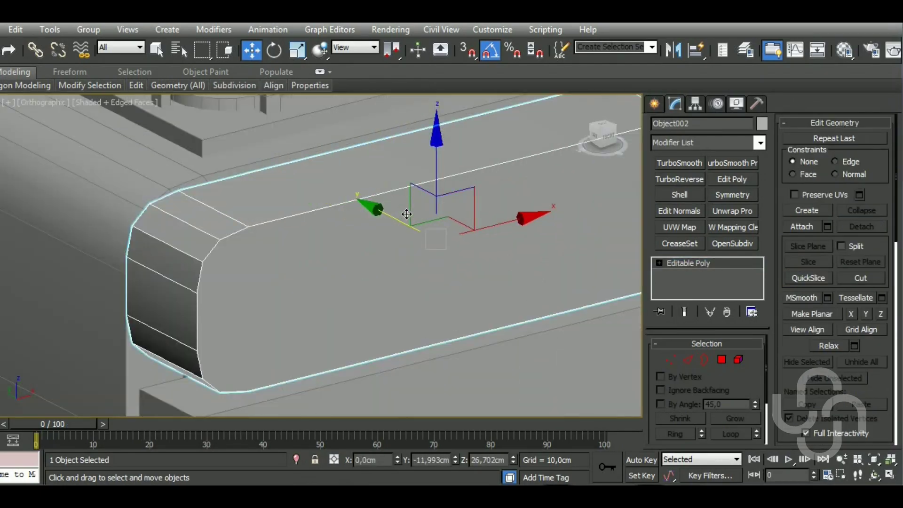
Inspect the control panel and oven front from front and side views, toggling wireframe
{"action": "middle_click_drag", "start_coordinate": [407, 214], "coordinate": [317, 278], "text": "alt"}
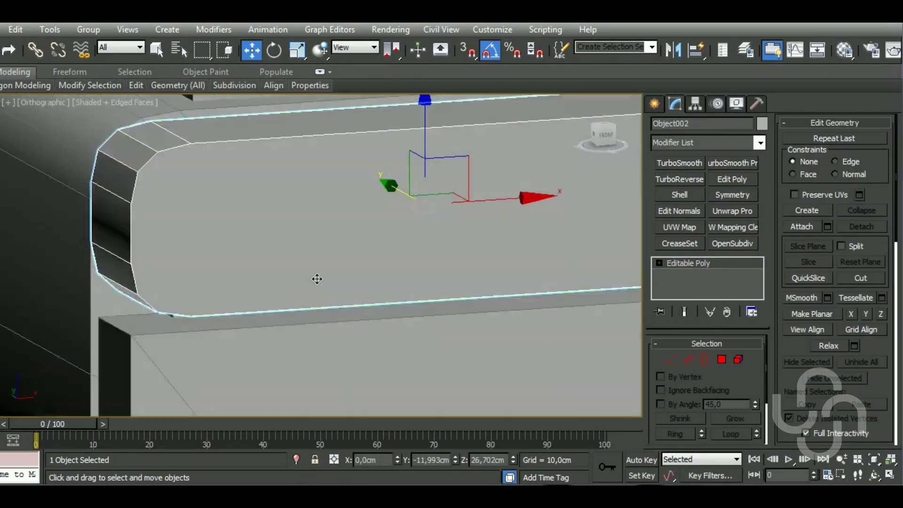
{"action": "key", "text": "f"}
{"action": "key", "text": "F3"}
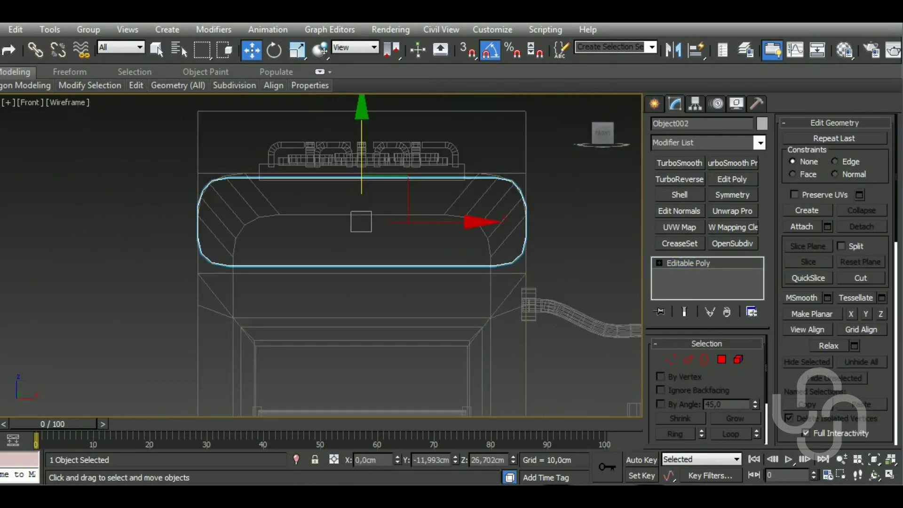
{"action": "key", "text": "l"}
{"action": "key", "text": "F3"}
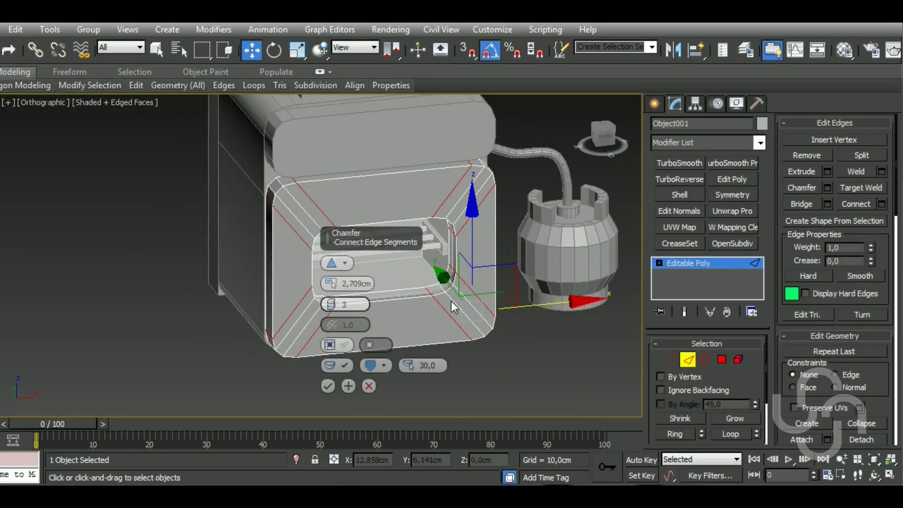
{"action": "key", "text": "F3"}
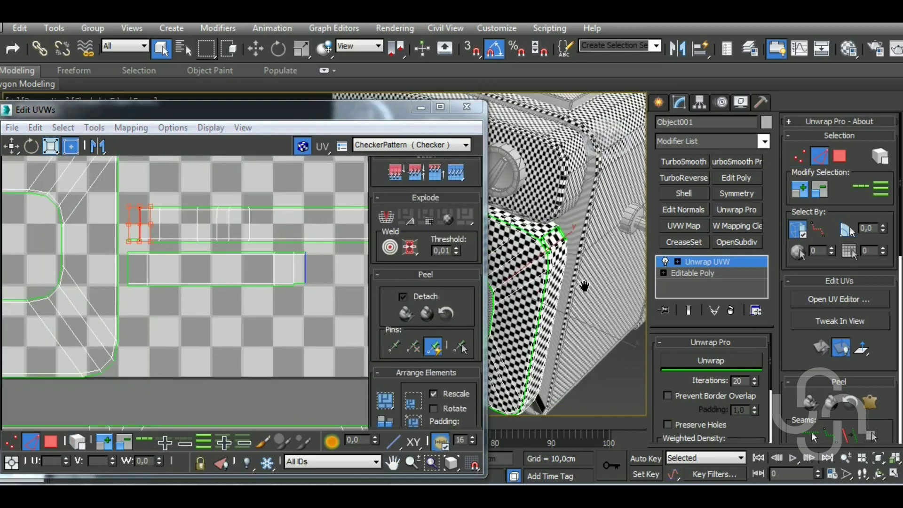
Break the selected UVs apart in Edit UVWs and spread out the islands
{"action": "right_click", "coordinate": [170, 253]}
{"action": "left_click", "coordinate": [167, 293]}
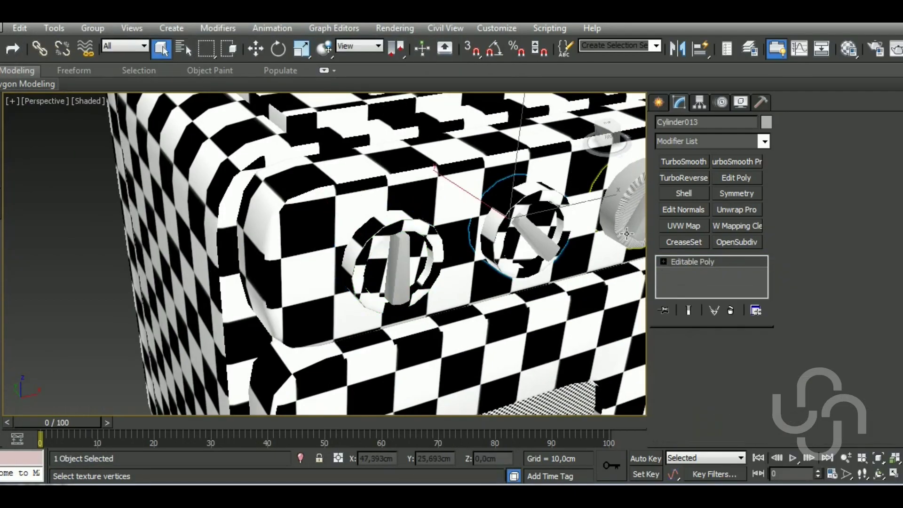
{"action": "key", "text": "shift+s"}
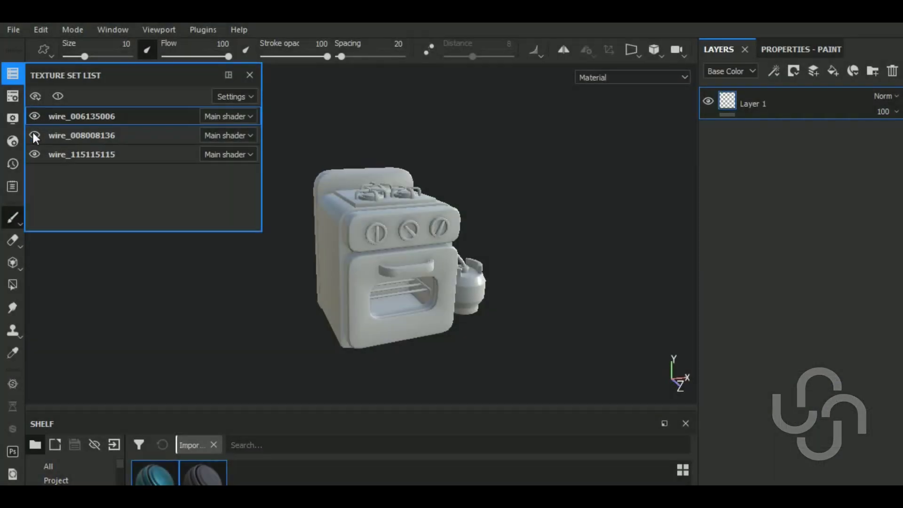
Apply the Glass Visor material to the oven glass with an alpha-blend shader and Opacity channel
{"action": "left_click", "coordinate": [70, 452]}
{"action": "left_click", "coordinate": [266, 375]}
{"action": "type", "text": "gl"}
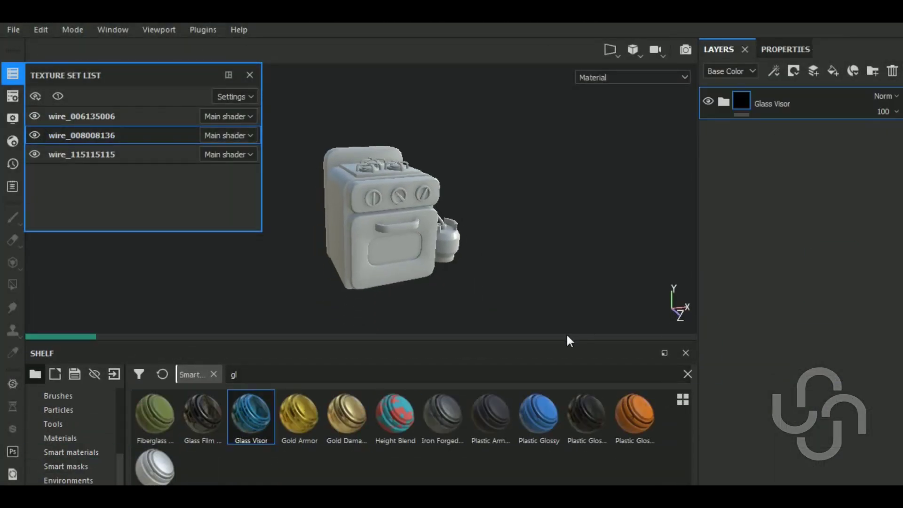
{"action": "left_click_drag", "start_coordinate": [251, 414], "coordinate": [790, 104]}
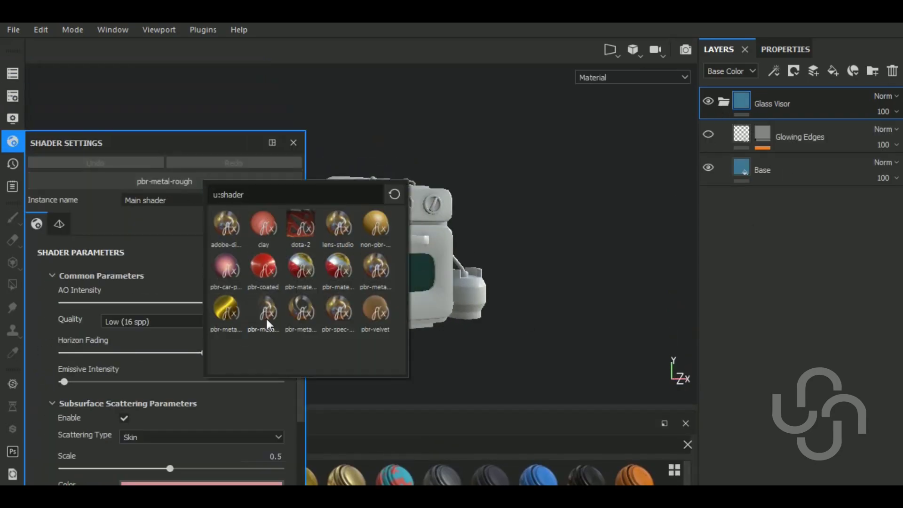
{"action": "left_click", "coordinate": [266, 318]}
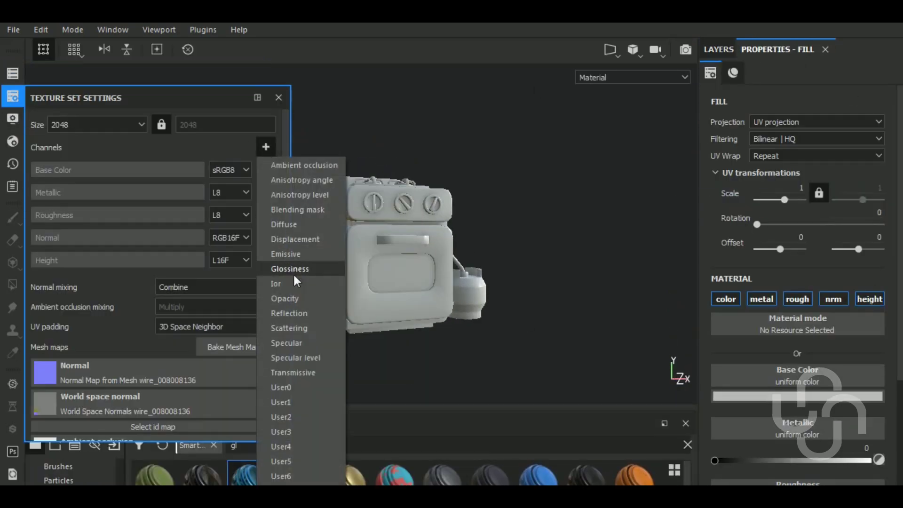
{"action": "left_click", "coordinate": [285, 298]}
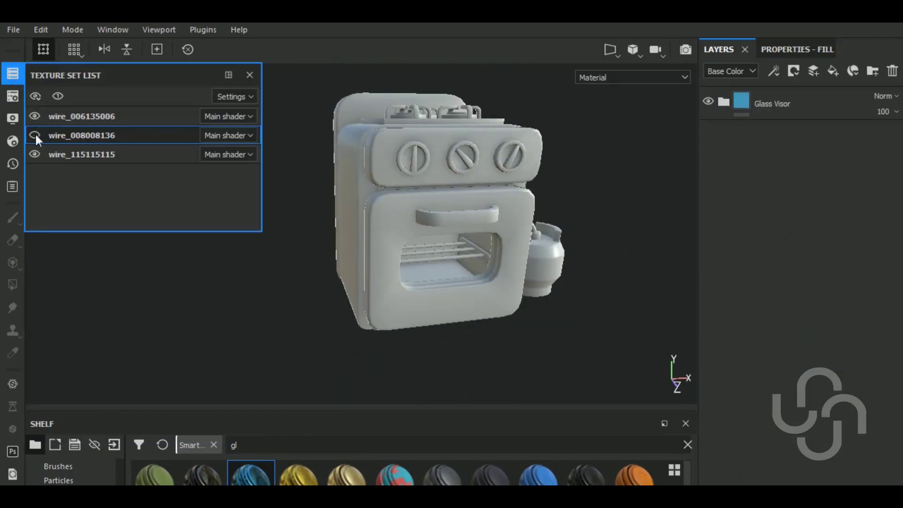
Apply a stylized metal smart material to the stove body and tint its base colour orange
{"action": "left_click_drag", "start_coordinate": [760, 300], "coordinate": [648, 215]}
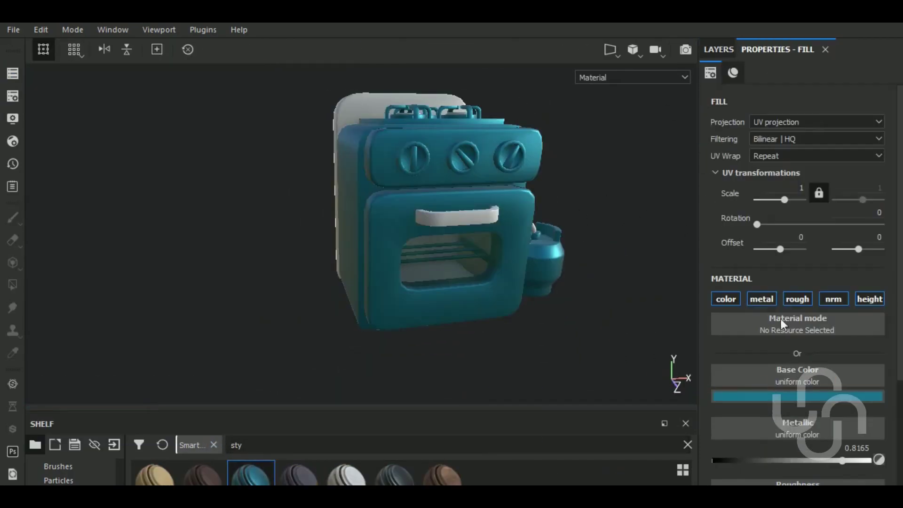
{"action": "left_click_drag", "start_coordinate": [833, 322], "coordinate": [831, 363]}
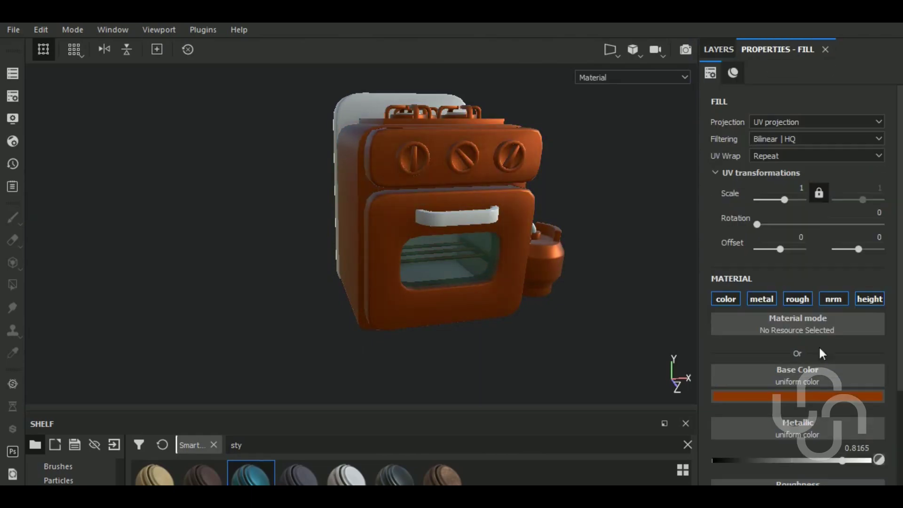
{"action": "scroll", "coordinate": [819, 345], "scroll_direction": "down", "scroll_amount": 5}
{"action": "mouse_move", "coordinate": [564, 361]}
{"action": "left_mouse_down", "text": "alt"}
{"action": "mouse_move", "coordinate": [510, 339]}
{"action": "mouse_move", "coordinate": [561, 298]}
{"action": "left_mouse_up", "text": "alt"}
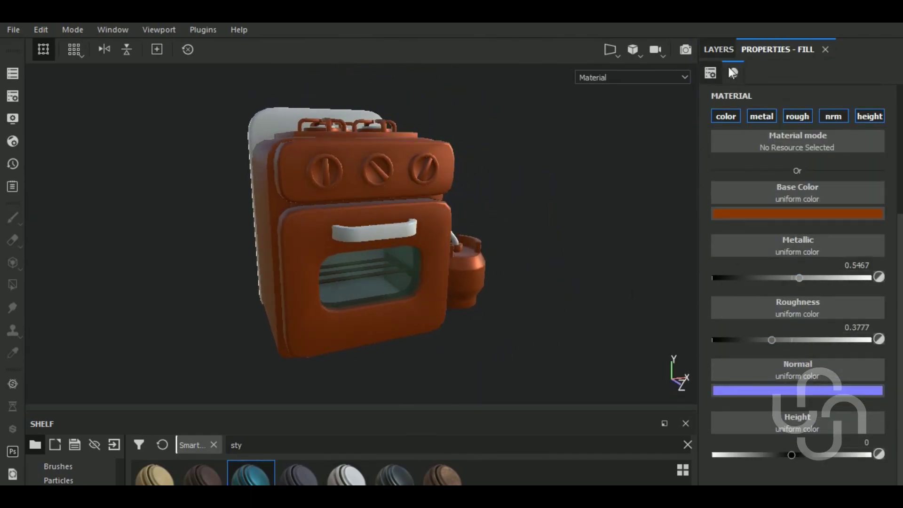
{"action": "left_click", "coordinate": [718, 49]}
Give the metal layer a black mask, polygon-fill the oven body, and deepen its base colour
{"action": "right_click", "coordinate": [769, 139]}
{"action": "key", "text": "4"}
{"action": "left_click_drag", "start_coordinate": [423, 235], "coordinate": [303, 186], "text": "alt"}
{"action": "left_click", "coordinate": [302, 186]}
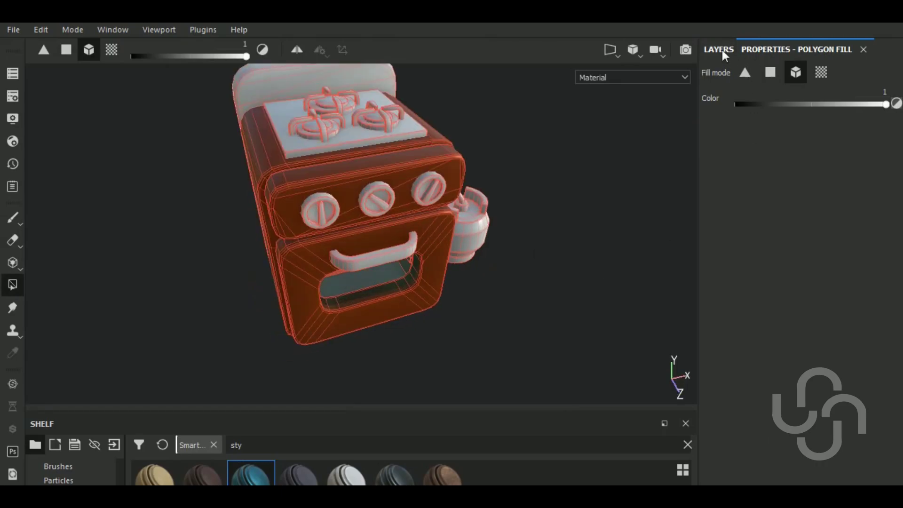
{"action": "left_click", "coordinate": [723, 52]}
{"action": "left_click_drag", "start_coordinate": [541, 235], "coordinate": [599, 250], "text": "alt"}
{"action": "left_click", "coordinate": [810, 51]}
{"action": "left_click", "coordinate": [798, 233]}
{"action": "left_click_drag", "start_coordinate": [814, 283], "coordinate": [824, 344]}
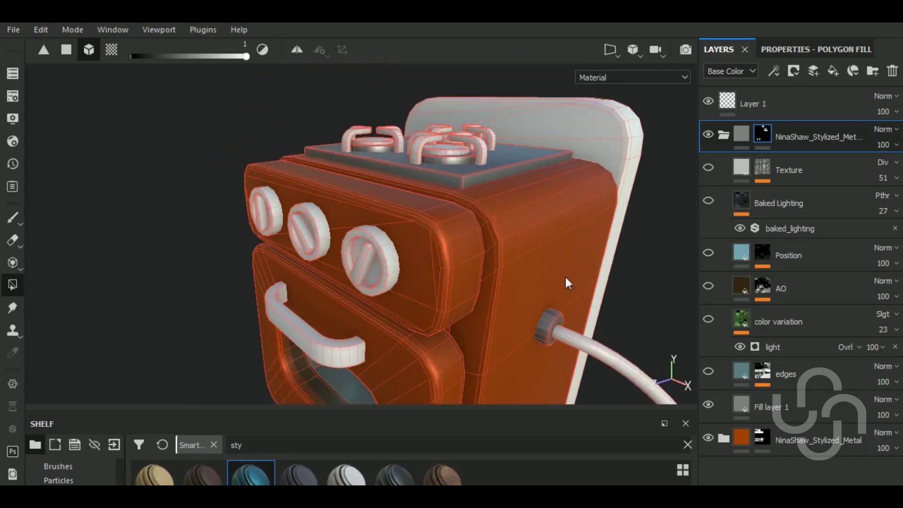
{"action": "left_click", "coordinate": [801, 50]}
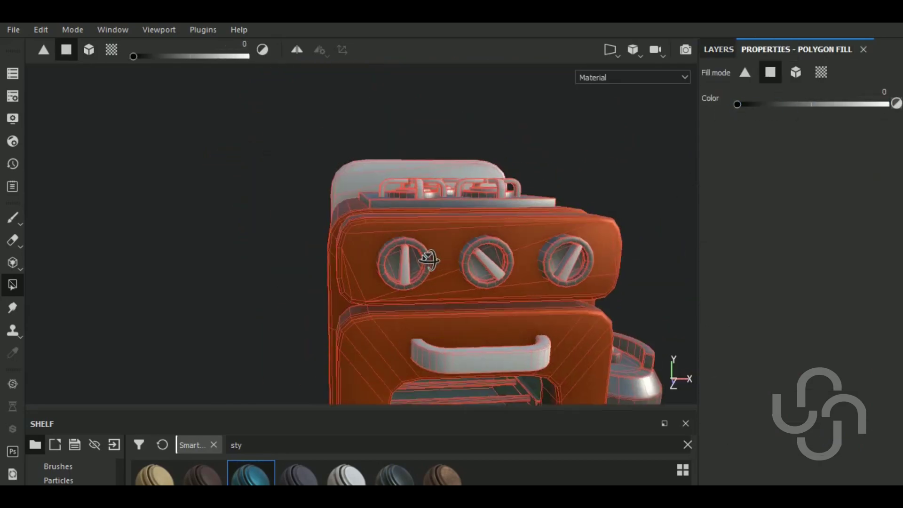
Show the UV layout beside the 3D view and bring the knob's UVs into view
{"action": "key", "text": "F1"}
{"action": "scroll", "coordinate": [599, 206], "scroll_direction": "up", "scroll_amount": 5}
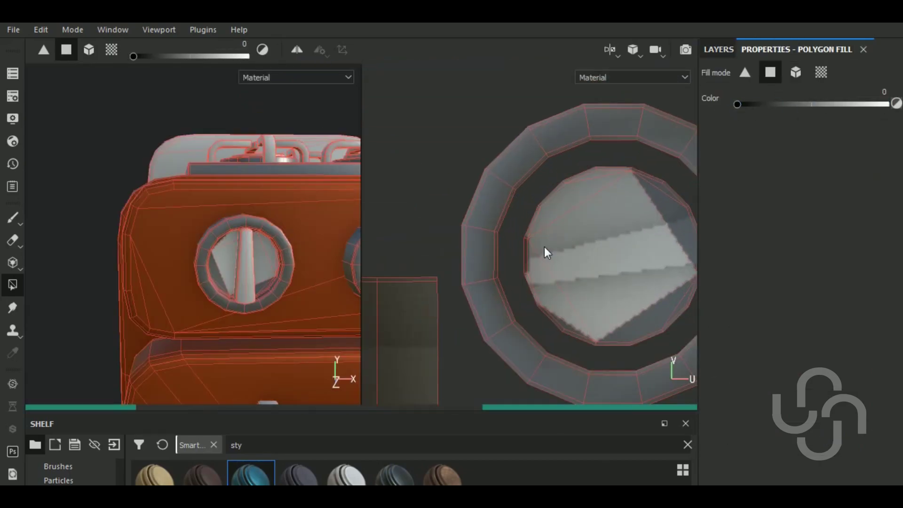
{"action": "middle_click_drag", "start_coordinate": [662, 344], "coordinate": [562, 364]}
{"action": "scroll", "coordinate": [564, 278], "scroll_direction": "down", "scroll_amount": 3}
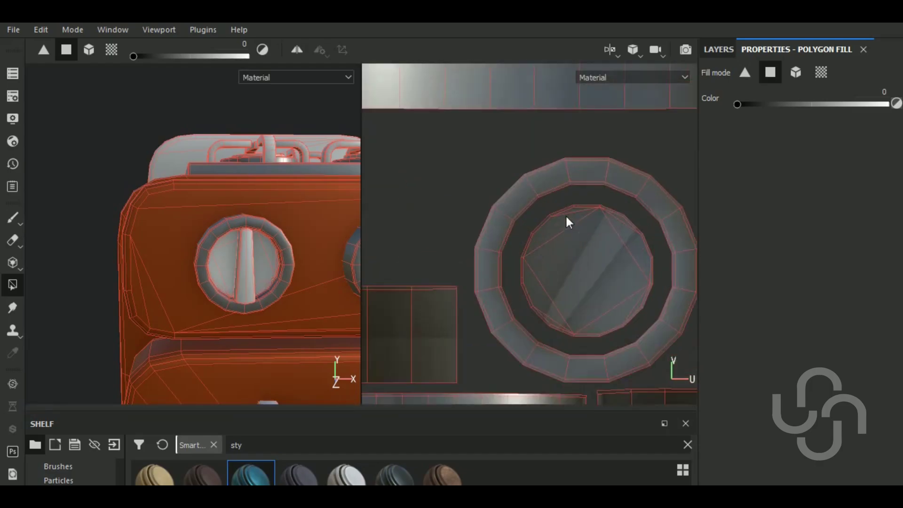
{"action": "scroll", "coordinate": [503, 317], "scroll_direction": "up", "scroll_amount": 2}
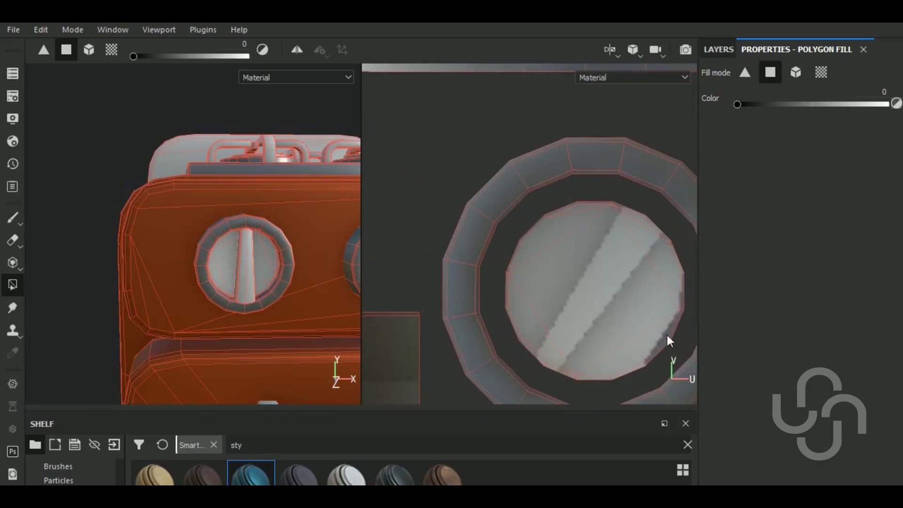
{"action": "scroll", "coordinate": [612, 282], "scroll_direction": "down", "scroll_amount": 3}
{"action": "scroll", "coordinate": [577, 210], "scroll_direction": "up", "scroll_amount": 2}
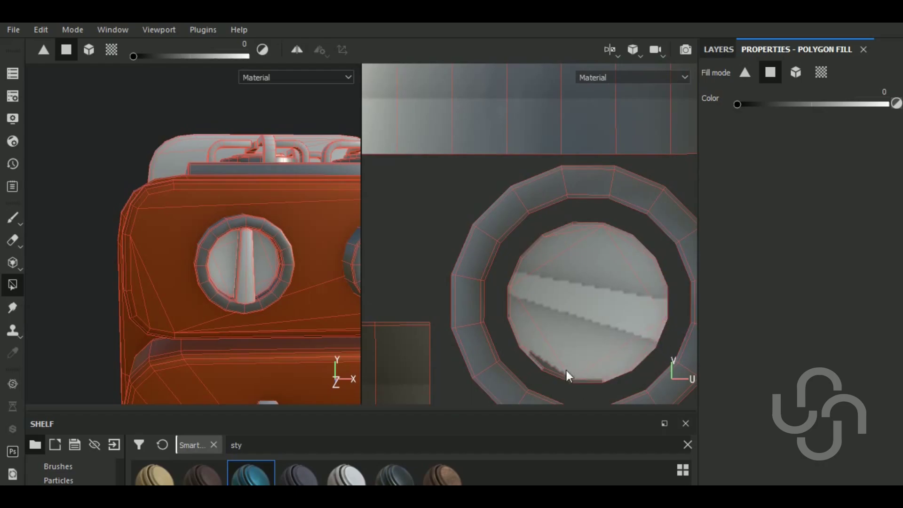
{"action": "key", "text": "f"}
Expand the stylized metal folder, check Fill layer 1's settings, then reselect the folder mask
{"action": "left_click", "coordinate": [719, 49]}
{"action": "left_click", "coordinate": [762, 135]}
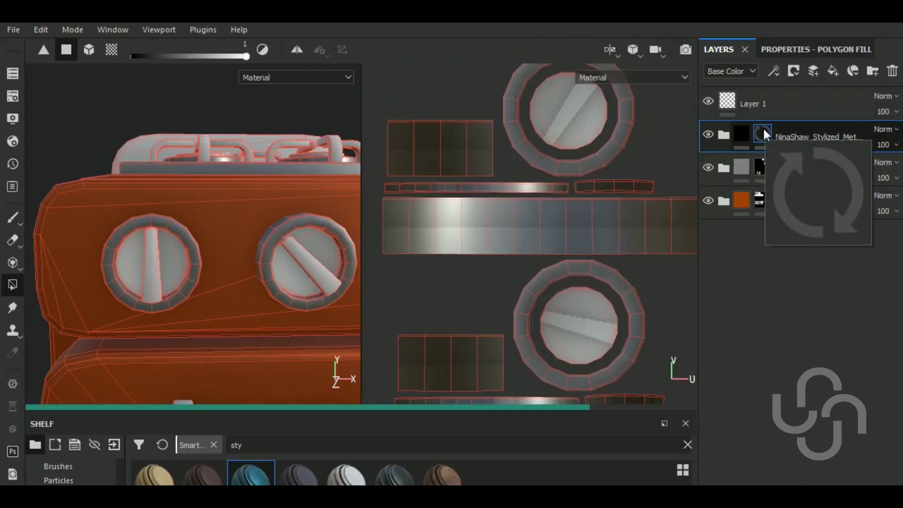
{"action": "left_click", "coordinate": [724, 135]}
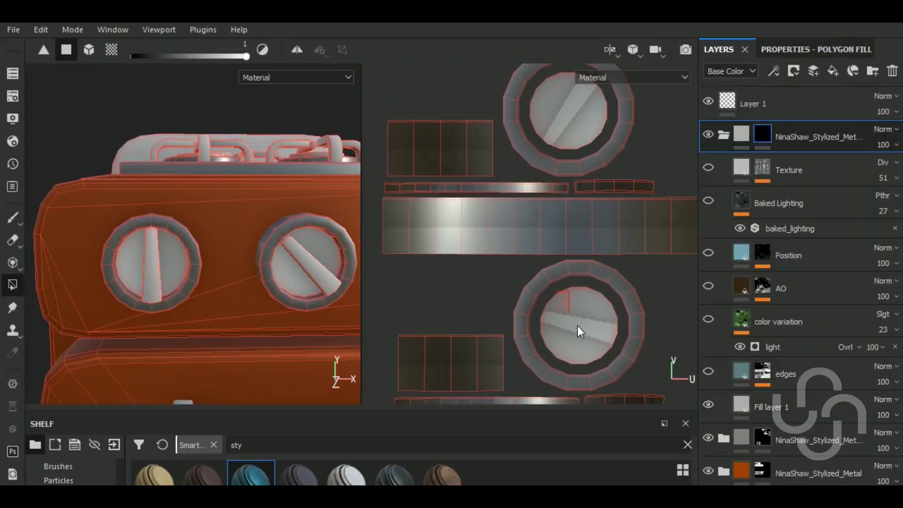
{"action": "left_click", "coordinate": [767, 407]}
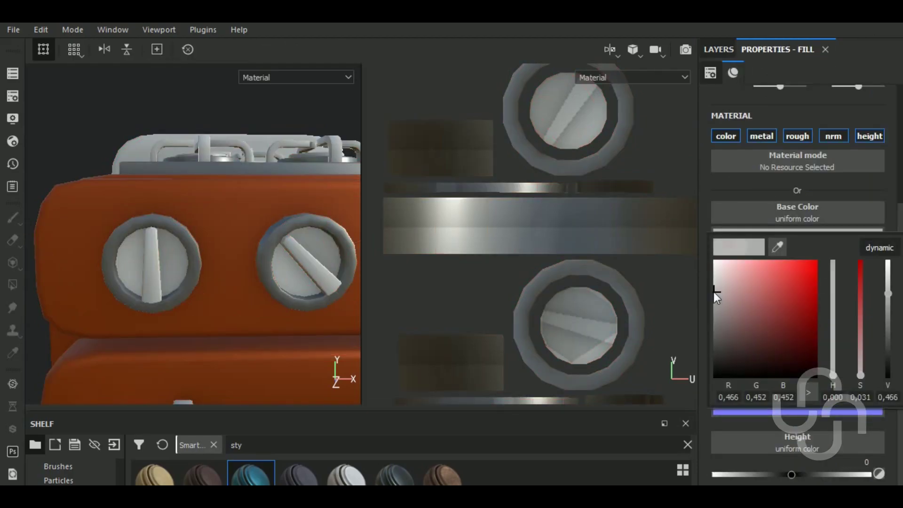
{"action": "left_click", "coordinate": [762, 134]}
Zoom and pan the UV view around the knob ring
{"action": "scroll", "coordinate": [593, 369], "scroll_direction": "up", "scroll_amount": 2}
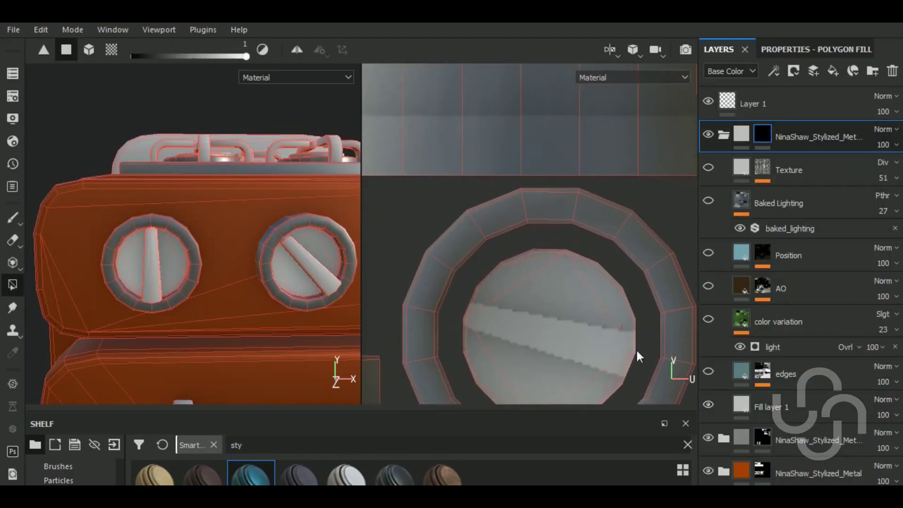
{"action": "scroll", "coordinate": [636, 348], "scroll_direction": "up", "scroll_amount": 3}
{"action": "scroll", "coordinate": [526, 315], "scroll_direction": "up", "scroll_amount": 2}
{"action": "middle_click_drag", "start_coordinate": [526, 315], "coordinate": [469, 224]}
{"action": "scroll", "coordinate": [578, 123], "scroll_direction": "down", "scroll_amount": 1}
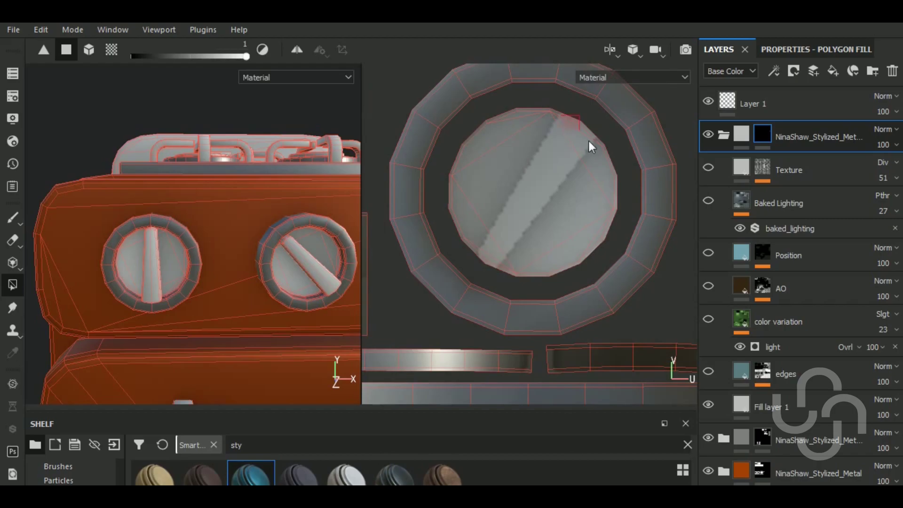
{"action": "middle_click_drag", "start_coordinate": [588, 140], "coordinate": [543, 228]}
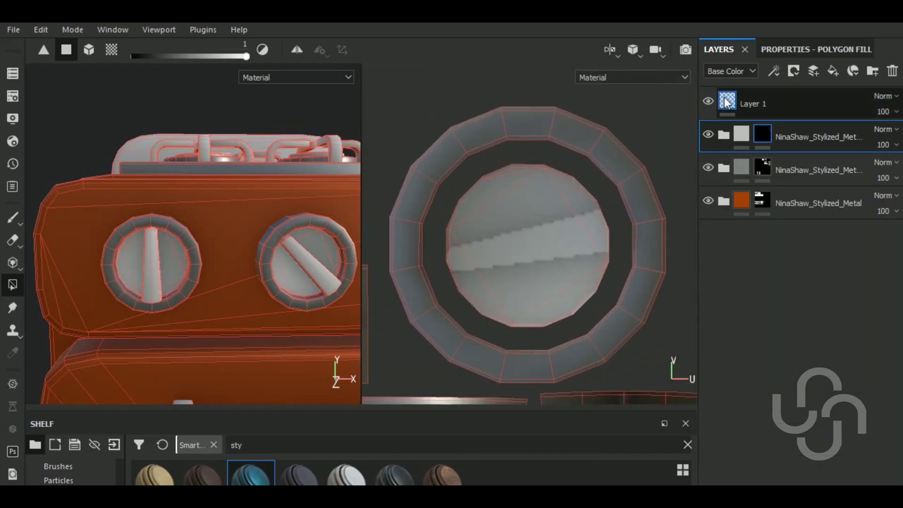
{"action": "scroll", "coordinate": [282, 280], "scroll_direction": "down", "scroll_amount": 5}
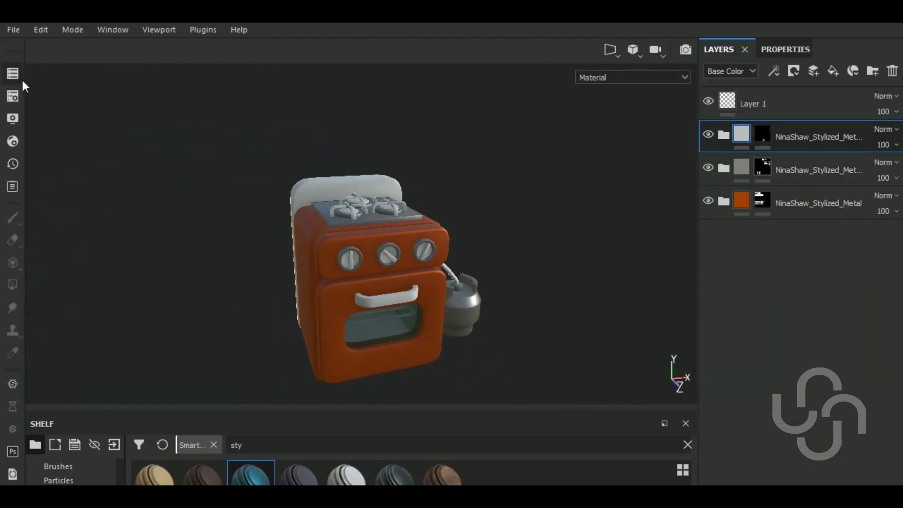
Switch to the burner texture set and select its stylized metal layer's fill settings
{"action": "left_click", "coordinate": [13, 73]}
{"action": "left_click", "coordinate": [55, 117]}
{"action": "left_click", "coordinate": [77, 155]}
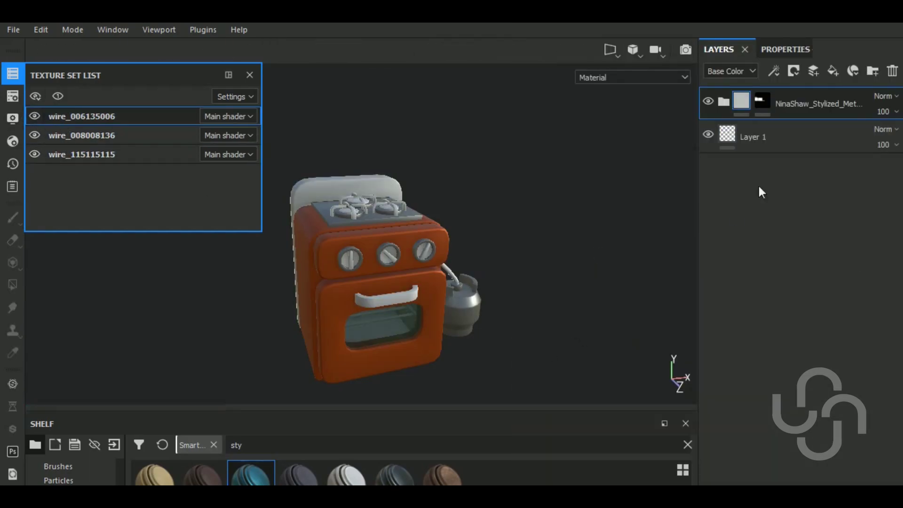
{"action": "left_click", "coordinate": [788, 48]}
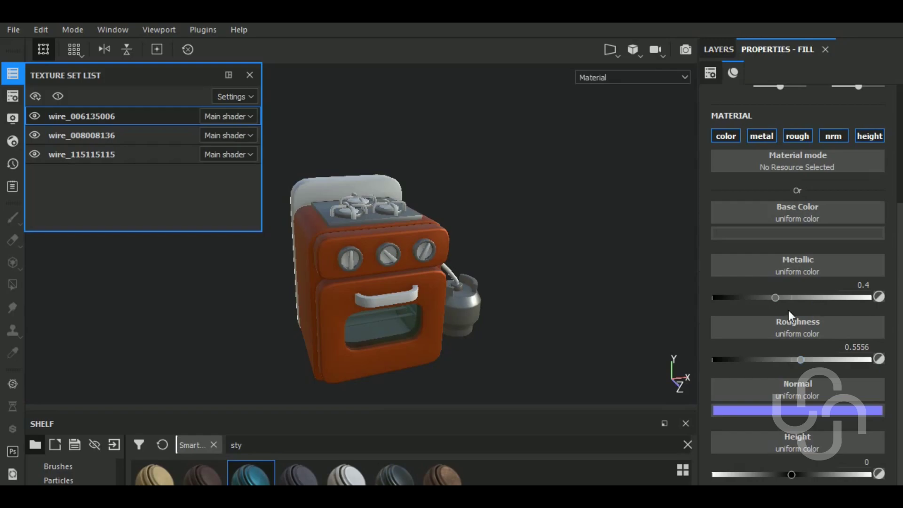
{"action": "key", "text": "4"}
{"action": "left_click_drag", "start_coordinate": [538, 308], "coordinate": [332, 185], "text": "alt"}
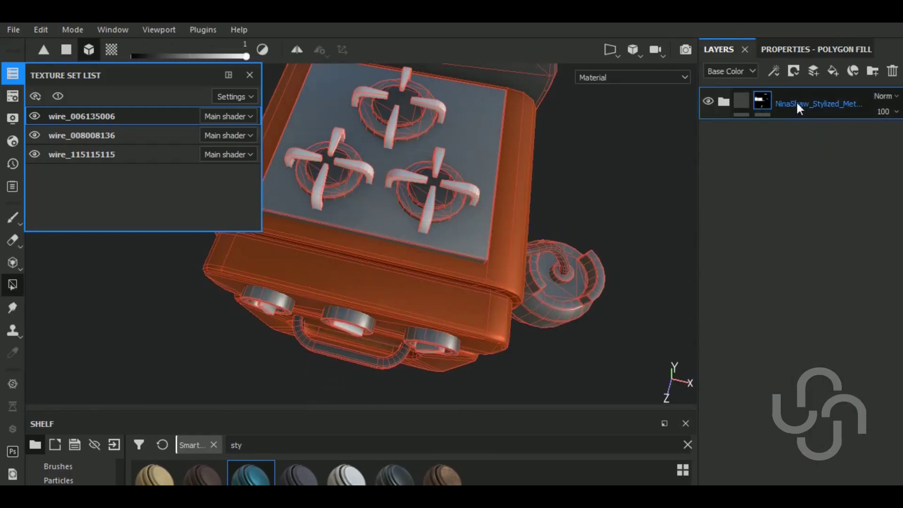
Paste the stylized metal layers, set the top mask black, and polygon-fill the left burner grate
{"action": "right_click", "coordinate": [831, 190]}
{"action": "left_click", "coordinate": [564, 252]}
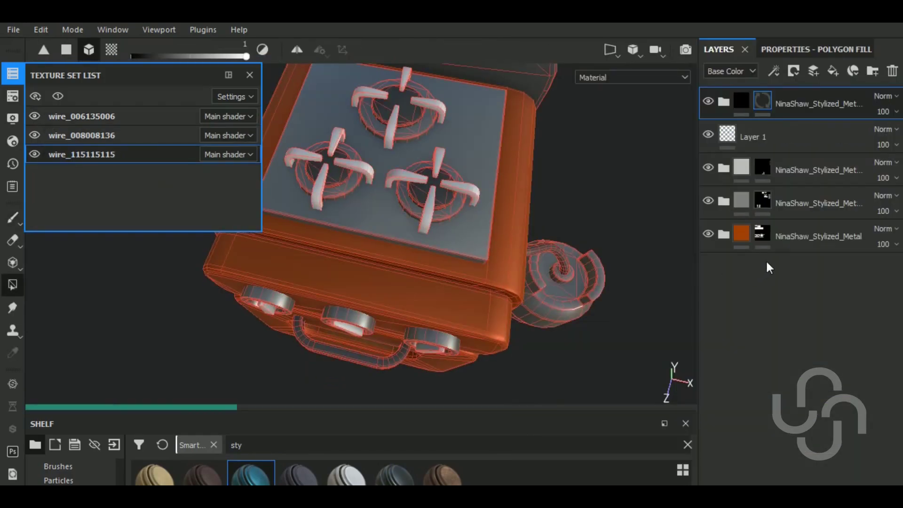
{"action": "right_click", "coordinate": [762, 101]}
{"action": "left_click", "coordinate": [772, 127]}
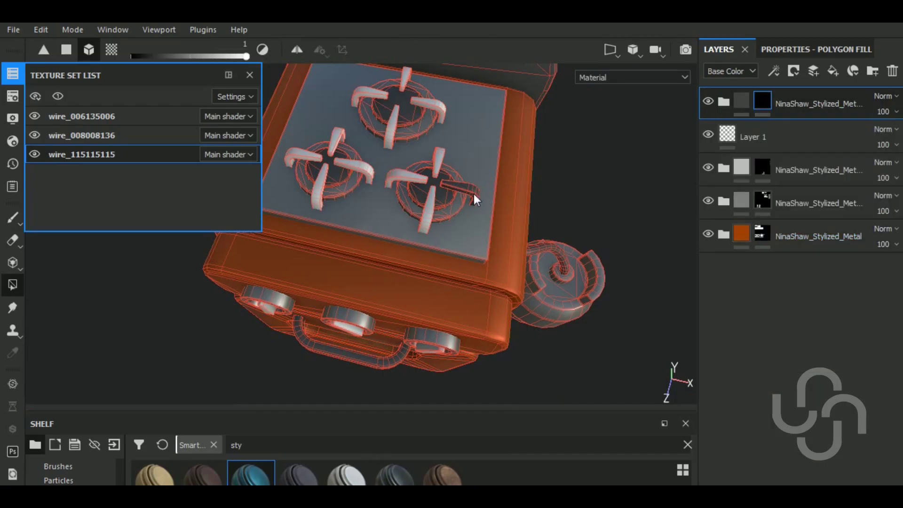
{"action": "left_click", "coordinate": [339, 170]}
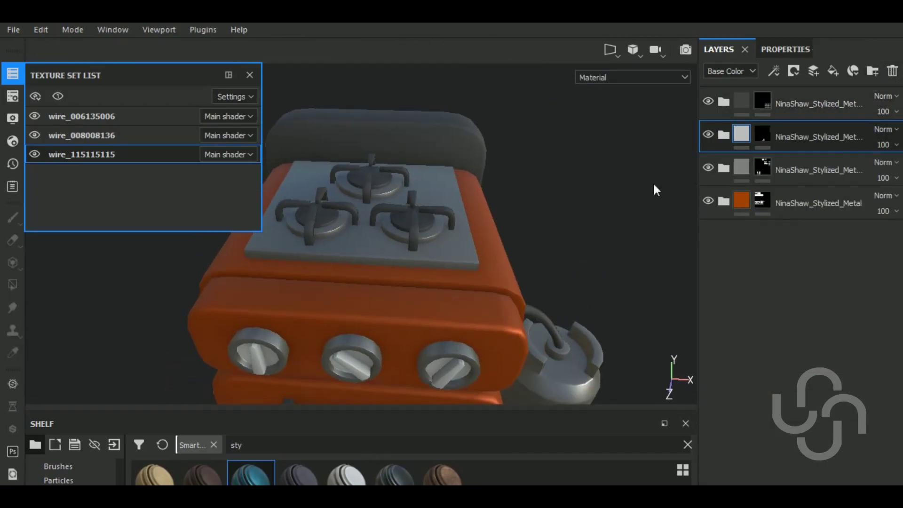
In the wire_006135006 texture set, add Fill layer 2 and paint its mask with the Circle Double alpha
{"action": "left_click", "coordinate": [737, 418]}
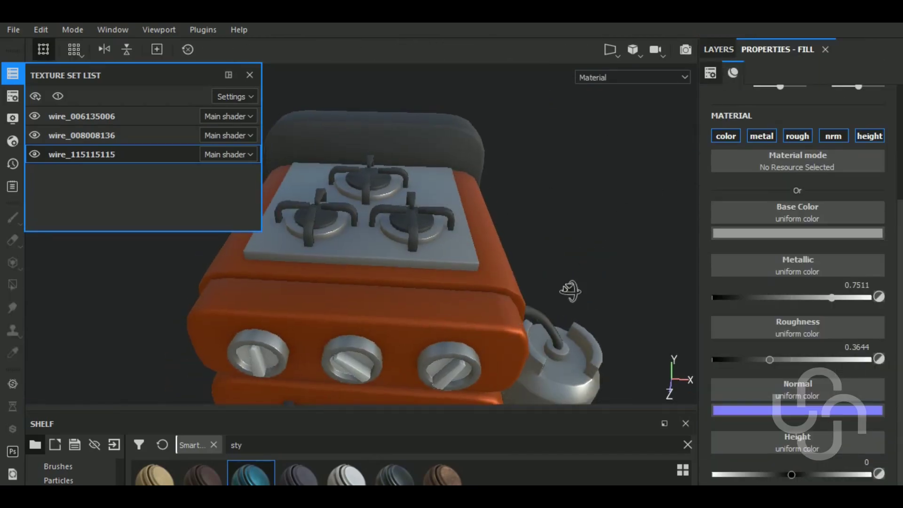
{"action": "left_click", "coordinate": [33, 118]}
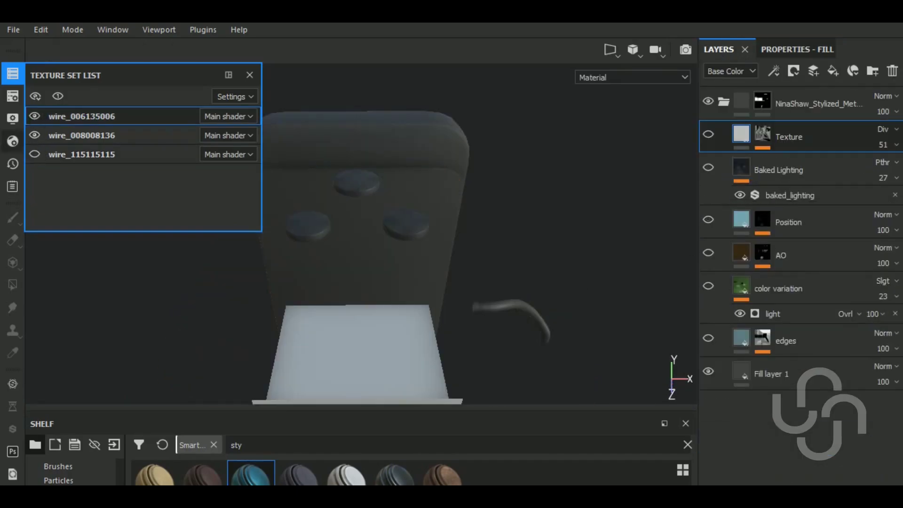
{"action": "mouse_move", "coordinate": [527, 254]}
{"action": "left_mouse_down", "text": "alt"}
{"action": "mouse_move", "coordinate": [595, 224]}
{"action": "mouse_move", "coordinate": [723, 105]}
{"action": "left_mouse_up", "text": "alt"}
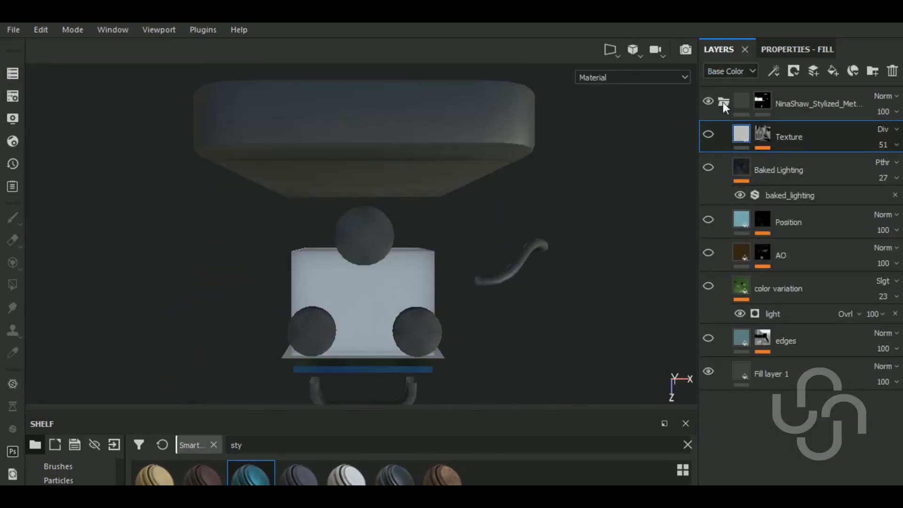
{"action": "left_click", "coordinate": [826, 80]}
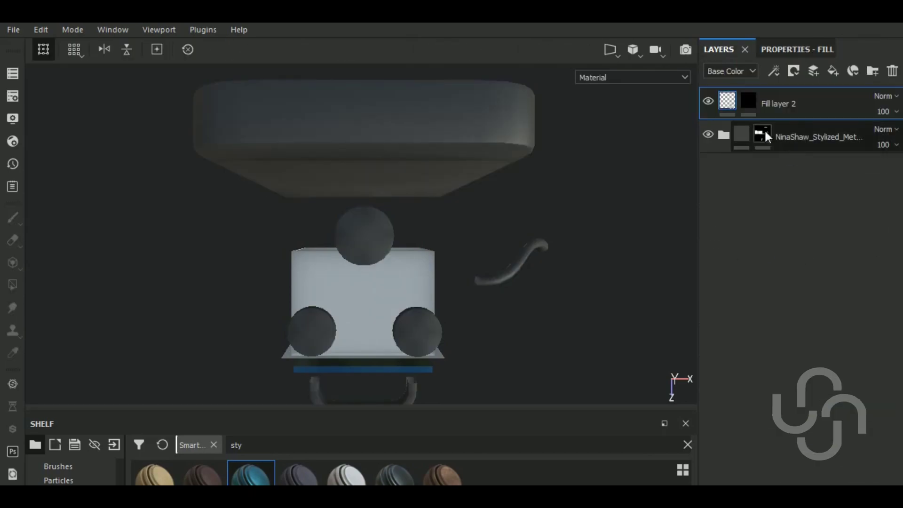
{"action": "scroll", "coordinate": [810, 329], "scroll_direction": "down", "scroll_amount": 1}
{"action": "left_click", "coordinate": [839, 227]}
{"action": "scroll", "coordinate": [325, 376], "scroll_direction": "up", "scroll_amount": 2}
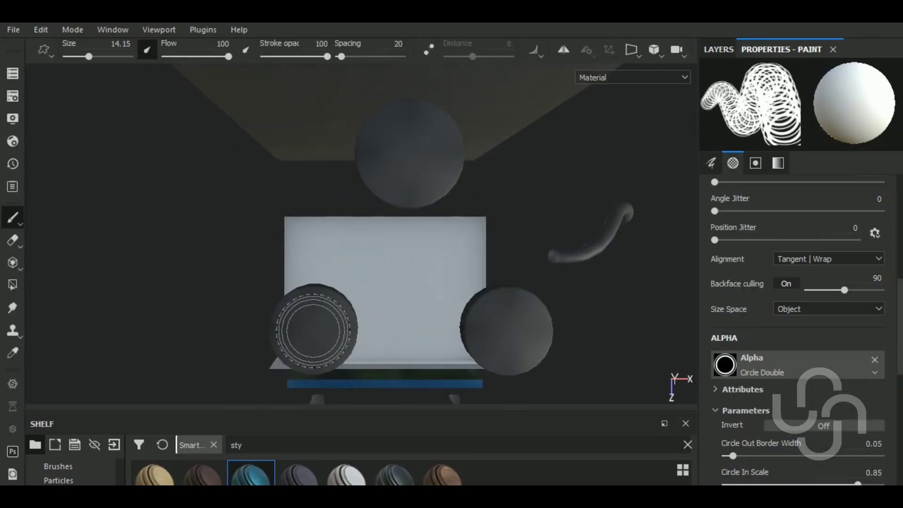
{"action": "scroll", "coordinate": [356, 356], "scroll_direction": "up", "scroll_amount": 2}
{"action": "scroll", "coordinate": [356, 356], "scroll_direction": "down", "scroll_amount": 2}
{"action": "scroll", "coordinate": [752, 388], "scroll_direction": "down", "scroll_amount": 2}
{"action": "scroll", "coordinate": [752, 388], "scroll_direction": "down", "scroll_amount": 3}
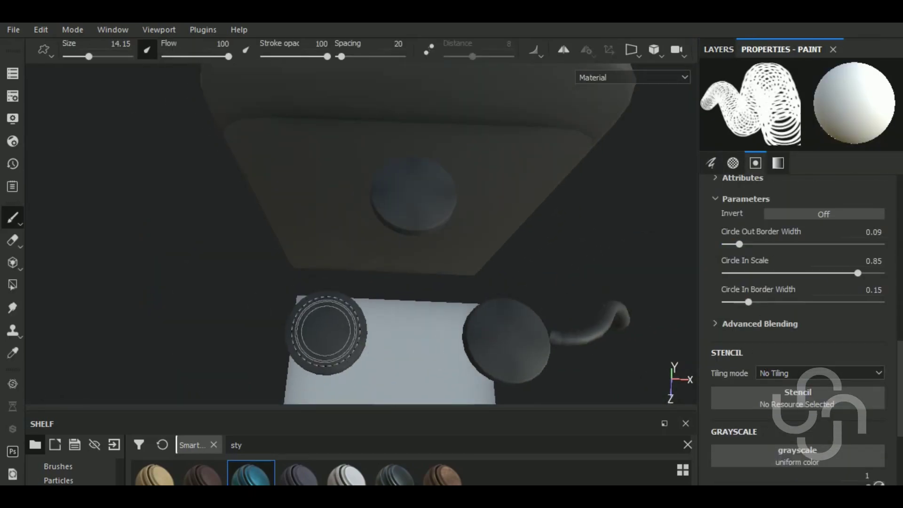
Limit Fill layer 2 to the height channel at -0.1911 to recess the rings
{"action": "left_click", "coordinate": [718, 49]}
{"action": "left_click", "coordinate": [796, 49]}
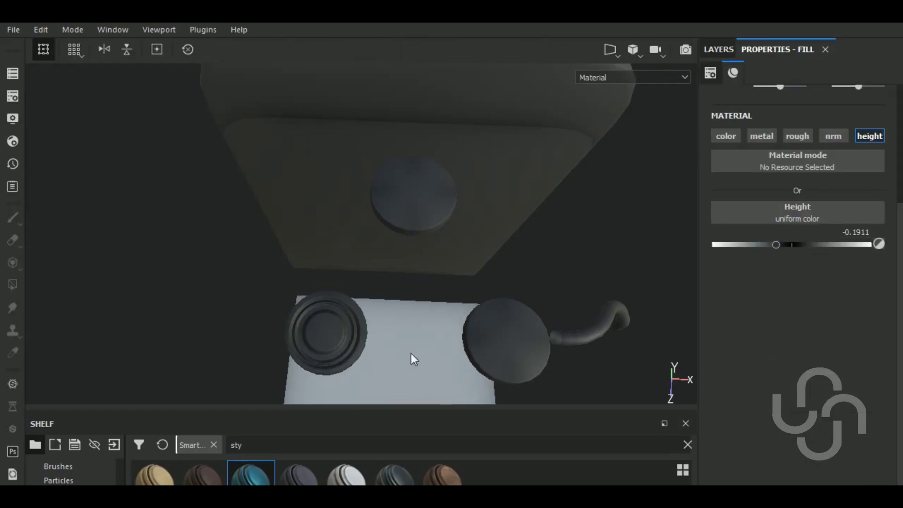
{"action": "left_click", "coordinate": [719, 49]}
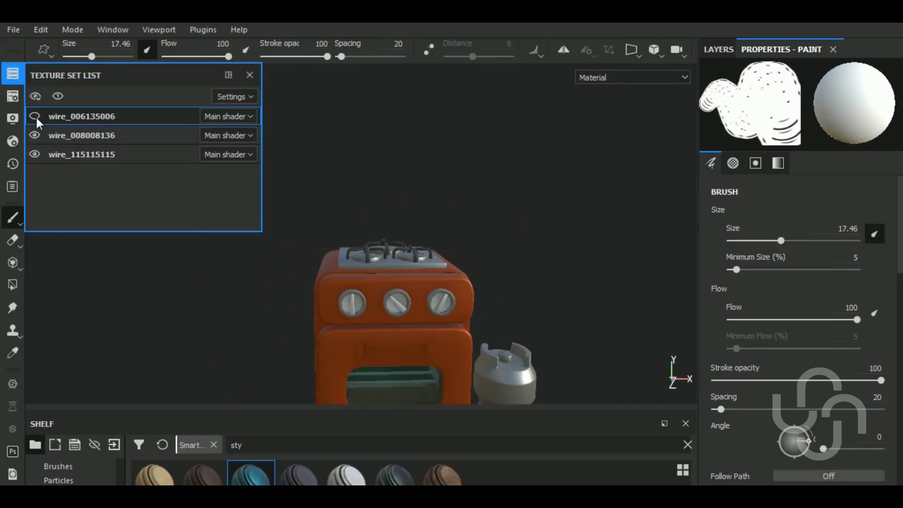
{"action": "left_click_drag", "start_coordinate": [614, 312], "coordinate": [618, 317], "text": "alt"}
Switch to the wire_115115115 texture set and select its stylized metal layers near the gas canister
{"action": "left_click", "coordinate": [71, 155]}
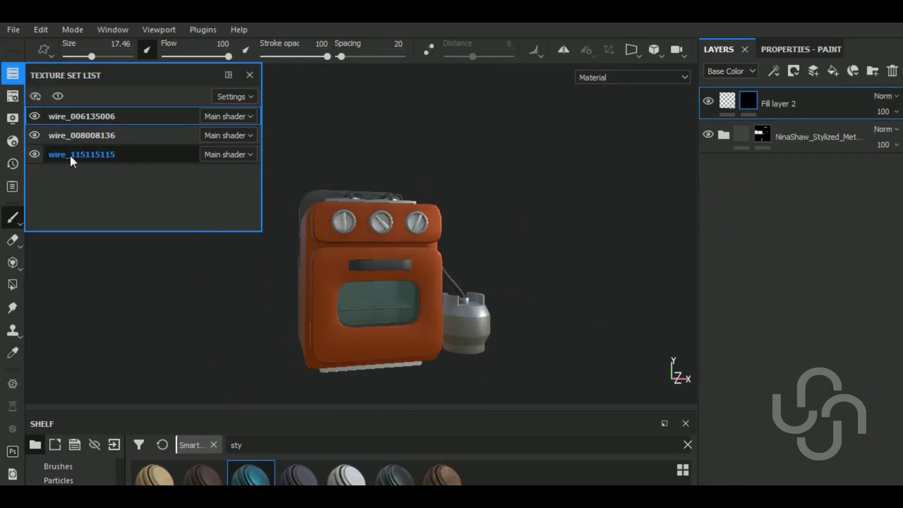
{"action": "key", "text": "4"}
{"action": "left_click_drag", "start_coordinate": [575, 339], "coordinate": [587, 359], "text": "alt"}
{"action": "scroll", "coordinate": [588, 358], "scroll_direction": "up", "scroll_amount": 5}
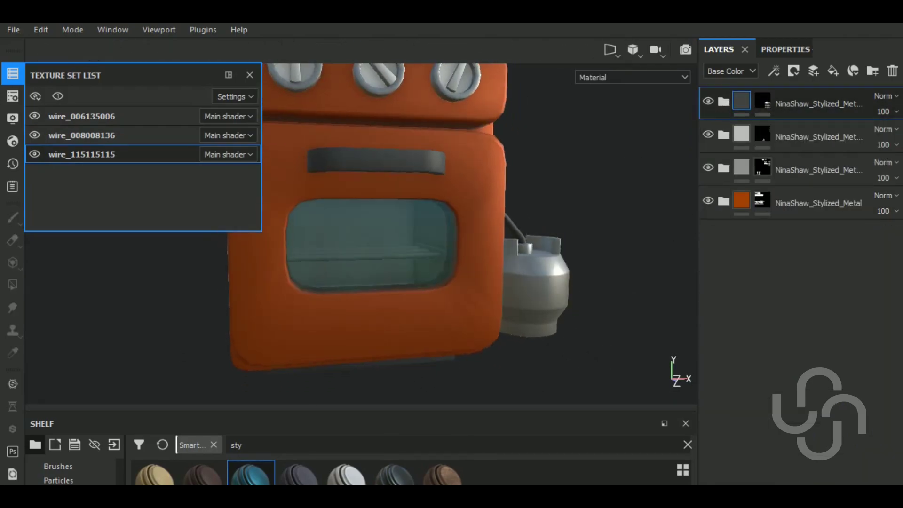
{"action": "left_click", "coordinate": [761, 136]}
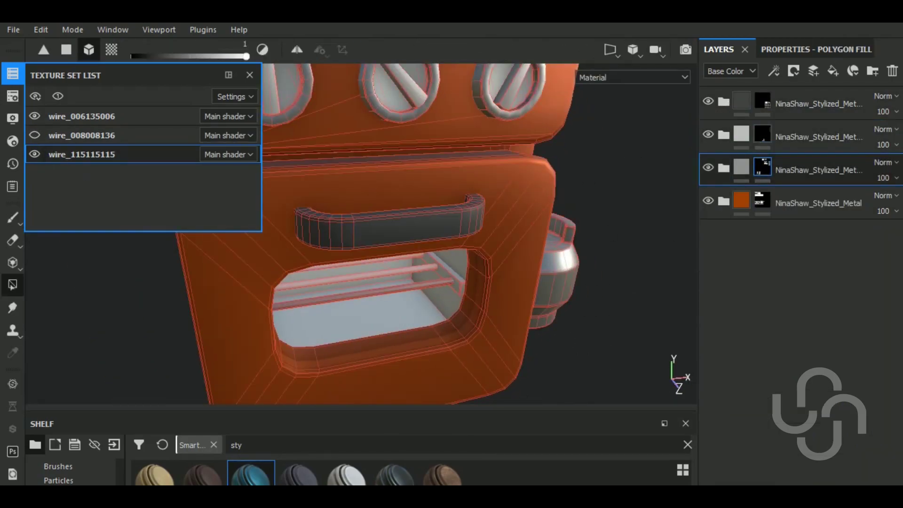
{"action": "key", "text": "f"}
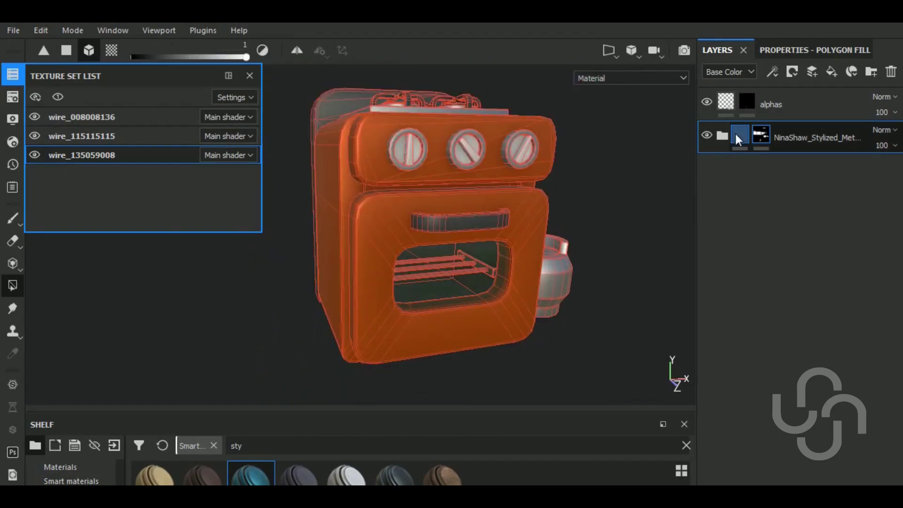
{"action": "left_click", "coordinate": [735, 135]}
{"action": "left_click_drag", "start_coordinate": [470, 282], "coordinate": [541, 343], "text": "alt"}
{"action": "scroll", "coordinate": [473, 317], "scroll_direction": "up", "scroll_amount": 5}
{"action": "left_click", "coordinate": [74, 143]}
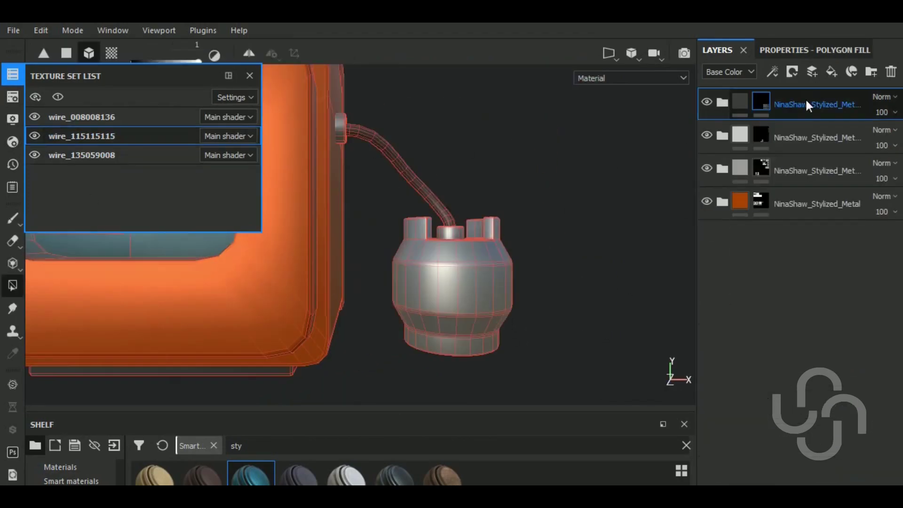
Add a fill layer for the bottle label and paint its mask with a square brush shape
{"action": "left_click", "coordinate": [818, 76]}
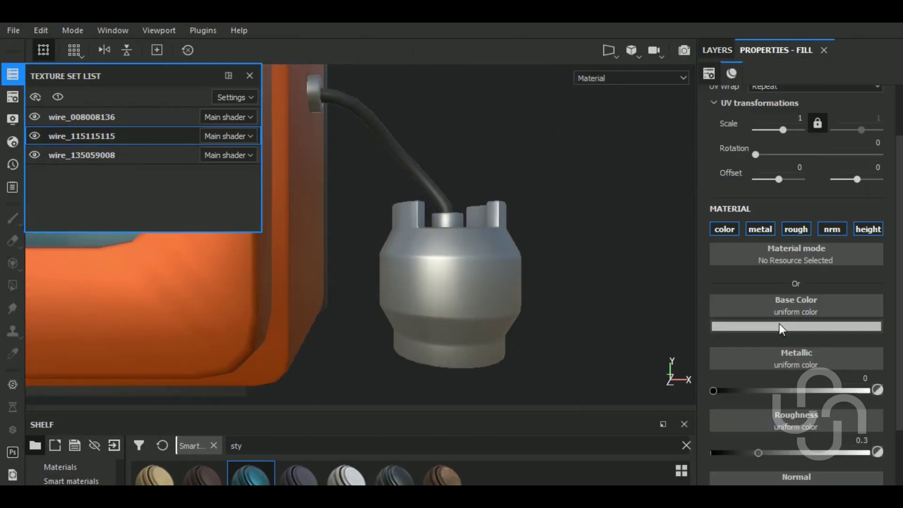
{"action": "left_click", "coordinate": [796, 256]}
{"action": "key", "text": "1"}
{"action": "left_click", "coordinate": [723, 365]}
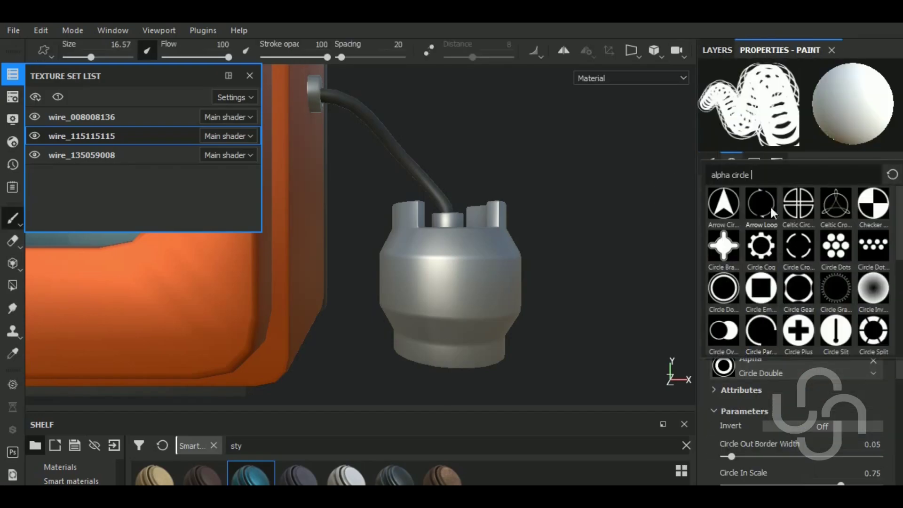
{"action": "type", "text": "sqa"}
{"action": "key", "text": "BackSpace"}
{"action": "key", "text": "BackSpace"}
{"action": "type", "text": "squa"}
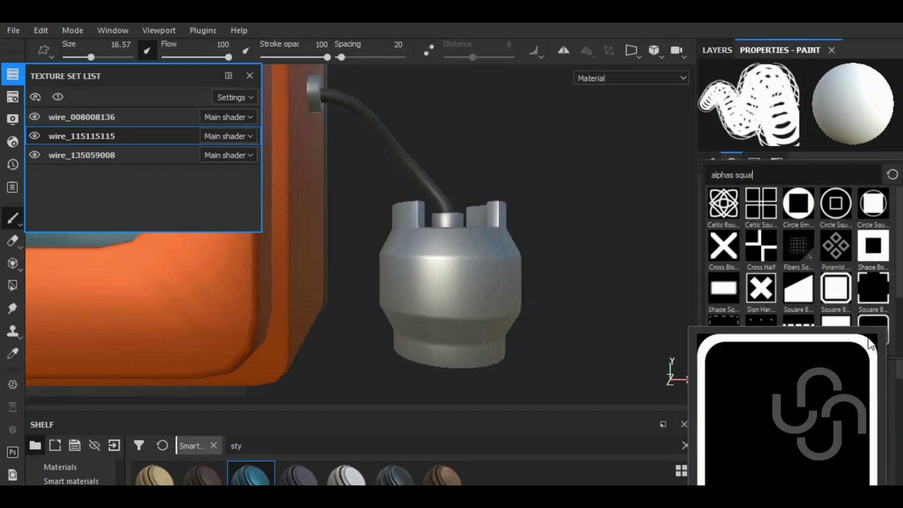
{"action": "left_click", "coordinate": [726, 208]}
{"action": "left_click", "coordinate": [723, 50]}
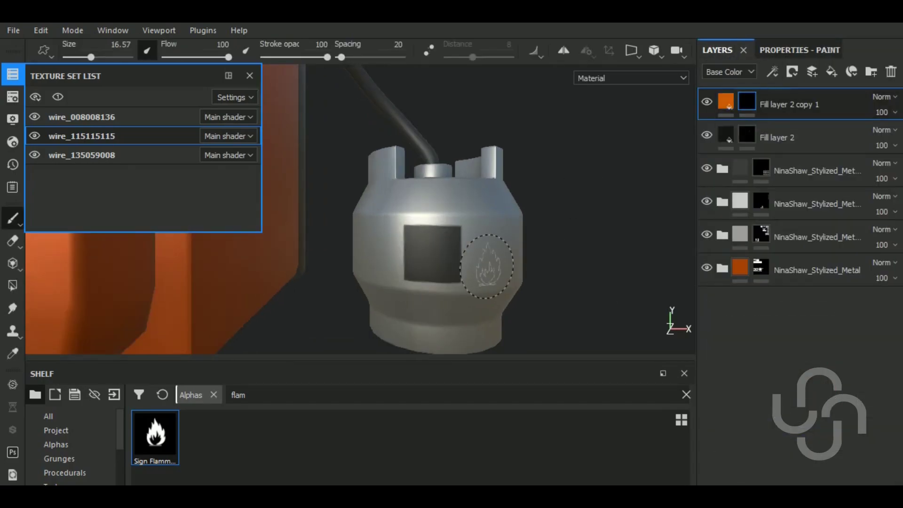
{"action": "scroll", "coordinate": [487, 267], "scroll_direction": "down", "scroll_amount": 5}
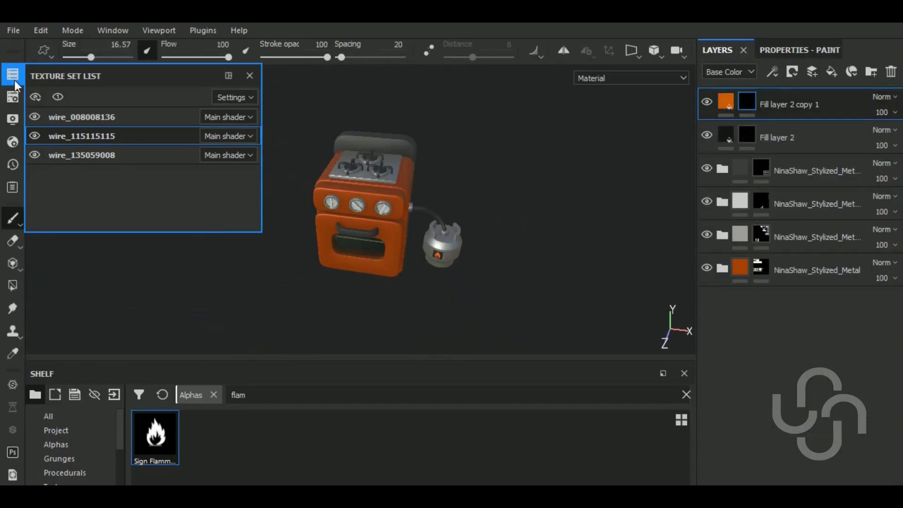
{"action": "left_click_drag", "start_coordinate": [519, 322], "coordinate": [472, 317], "text": "alt"}
Stamp the orange Sign Flammable flame symbol onto the gas bottle's label mask
{"action": "right_click", "coordinate": [747, 104]}
{"action": "left_click", "coordinate": [774, 264]}
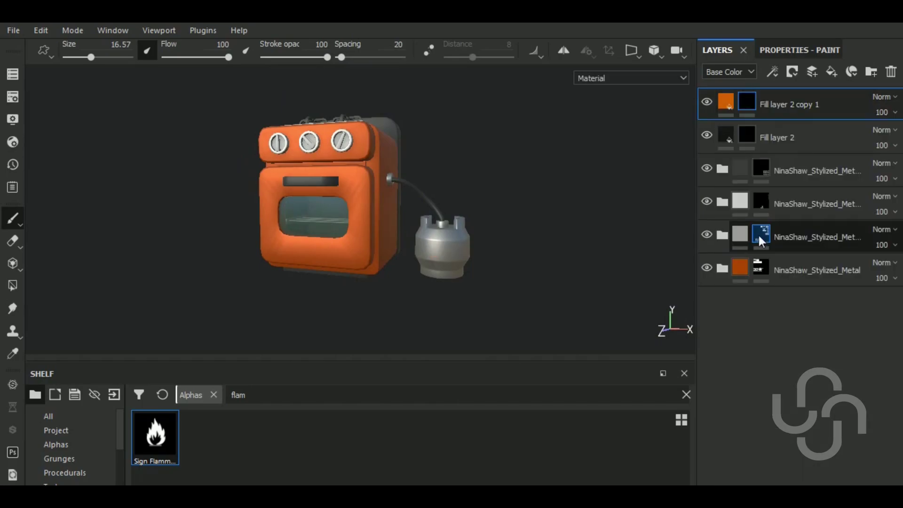
{"action": "left_click", "coordinate": [800, 49]}
{"action": "scroll", "coordinate": [447, 249], "scroll_direction": "up", "scroll_amount": 5}
{"action": "left_click", "coordinate": [447, 249]}
{"action": "scroll", "coordinate": [440, 254], "scroll_direction": "up", "scroll_amount": 2}
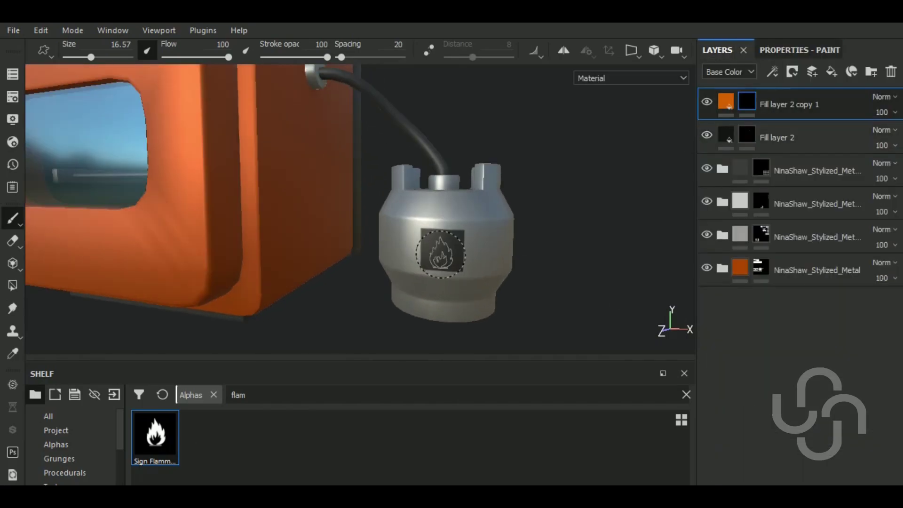
{"action": "scroll", "coordinate": [514, 288], "scroll_direction": "down", "scroll_amount": 3}
{"action": "scroll", "coordinate": [514, 288], "scroll_direction": "down", "scroll_amount": 3}
{"action": "left_click_drag", "start_coordinate": [423, 358], "coordinate": [423, 407]}
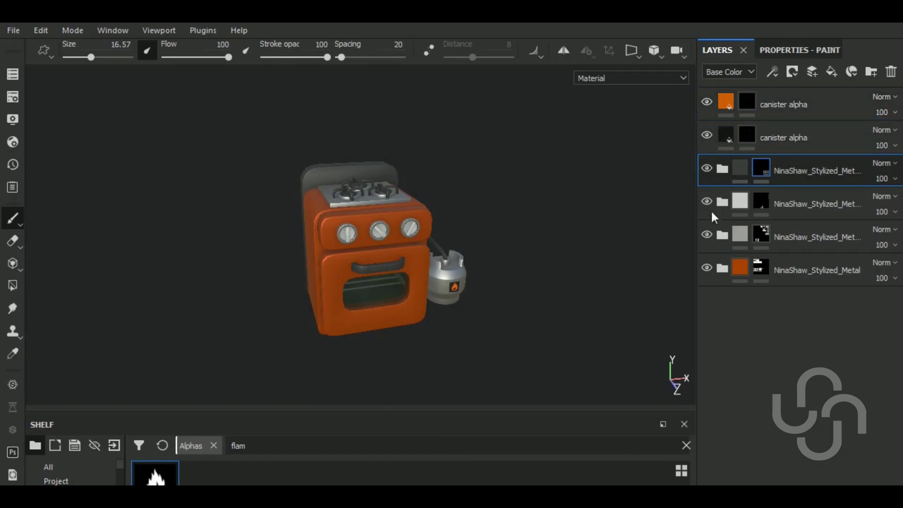
In the wire_135059008 texture set, add a paint-masked fill layer and try square and round brush shapes
{"action": "left_click", "coordinate": [13, 74]}
{"action": "left_click", "coordinate": [81, 154]}
{"action": "left_click_drag", "start_coordinate": [463, 254], "coordinate": [670, 299], "text": "alt"}
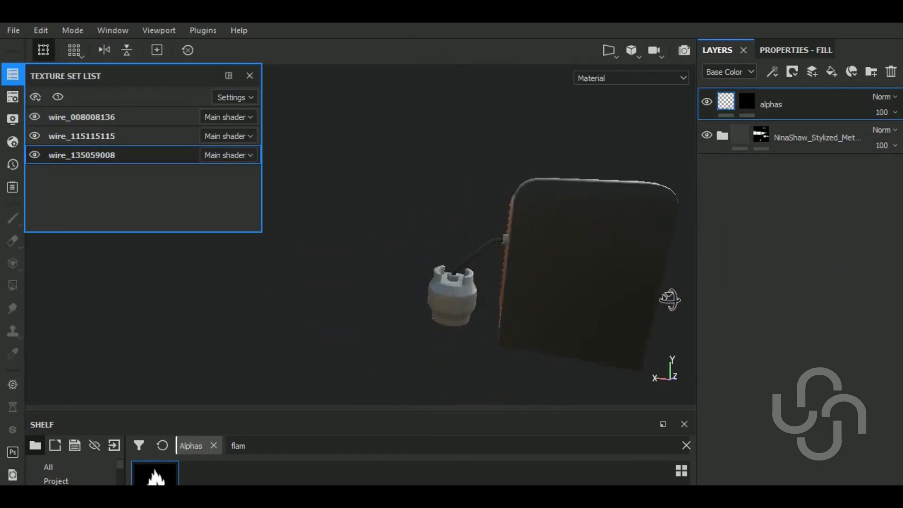
{"action": "left_click", "coordinate": [828, 77]}
{"action": "key", "text": "Escape"}
{"action": "left_click", "coordinate": [782, 365]}
{"action": "left_click", "coordinate": [873, 246]}
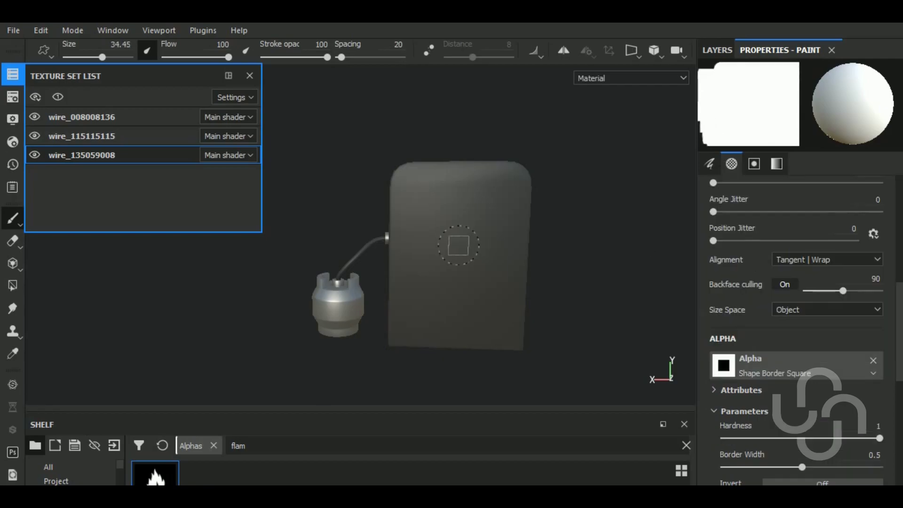
{"action": "scroll", "coordinate": [793, 423], "scroll_direction": "down", "scroll_amount": 3}
{"action": "scroll", "coordinate": [771, 376], "scroll_direction": "up", "scroll_amount": 3}
{"action": "left_click", "coordinate": [766, 363]}
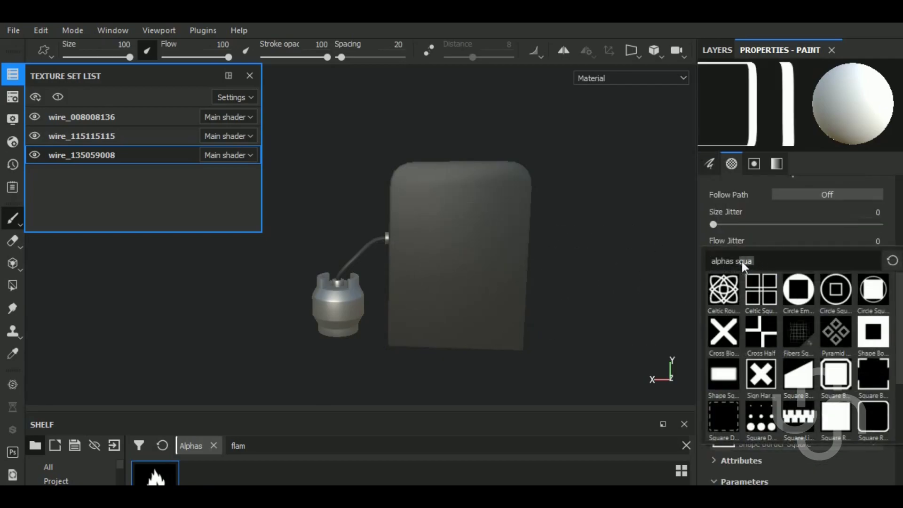
{"action": "left_click", "coordinate": [836, 332]}
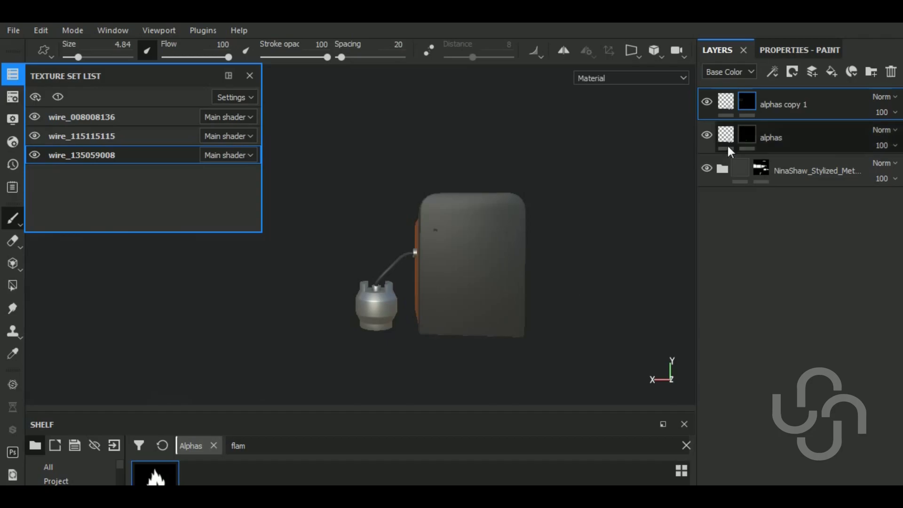
Pick the Sign Vent alpha, face the back panel, and show 3D and UV views side by side
{"action": "left_click_drag", "start_coordinate": [248, 409], "coordinate": [247, 369]}
{"action": "type", "text": "ven"}
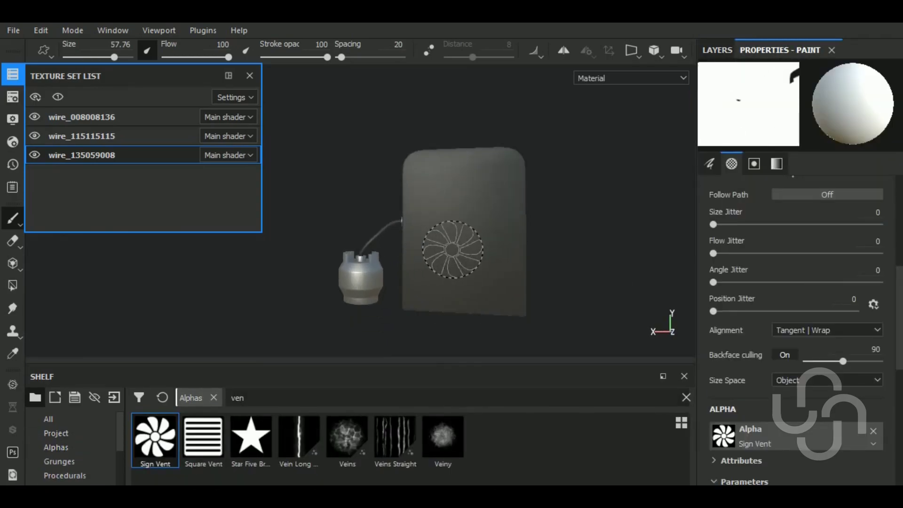
{"action": "left_click_drag", "start_coordinate": [567, 307], "coordinate": [581, 305], "text": "alt"}
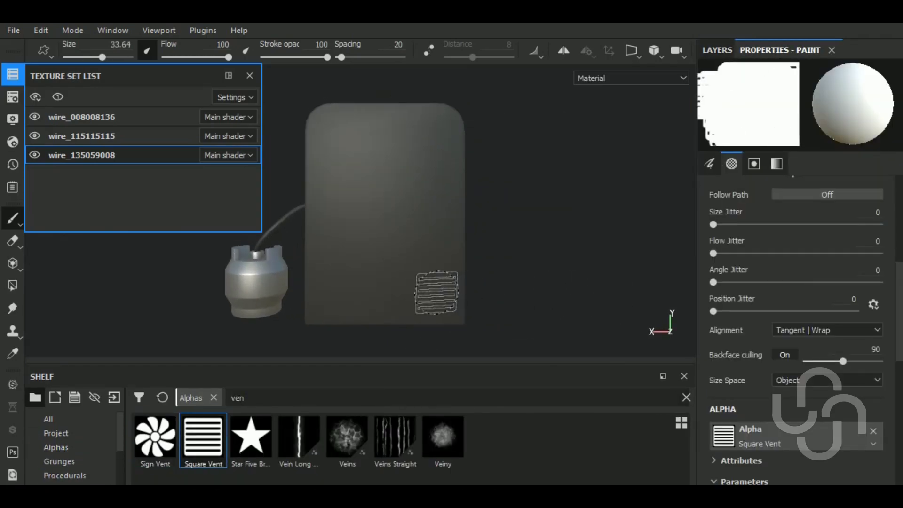
{"action": "key", "text": "F1"}
{"action": "scroll", "coordinate": [820, 346], "scroll_direction": "up", "scroll_amount": 5}
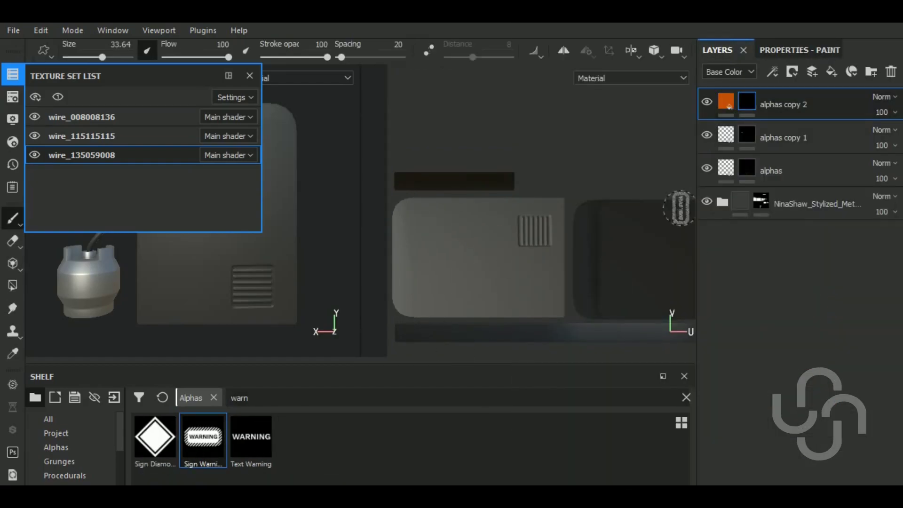
Stamp a hatched WARNING sign onto the back panel and make it white
{"action": "left_click", "coordinate": [560, 291]}
{"action": "scroll", "coordinate": [540, 282], "scroll_direction": "up", "scroll_amount": 3}
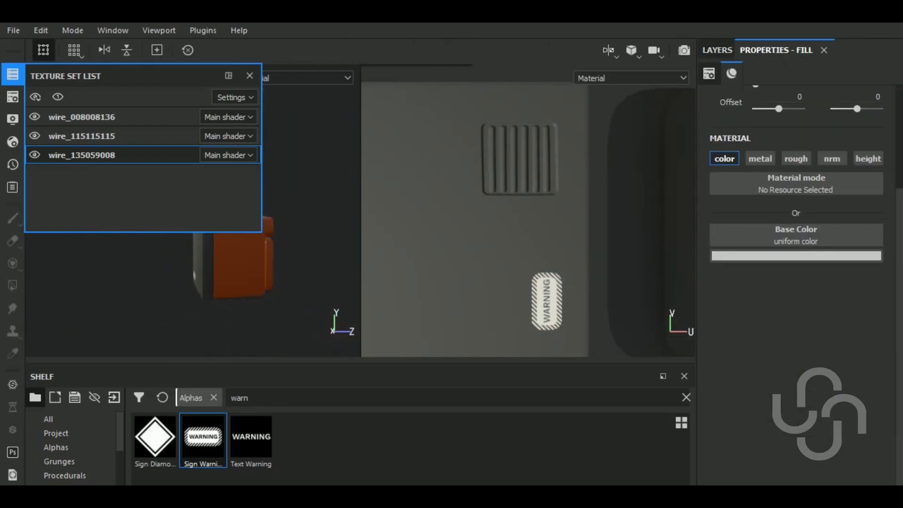
{"action": "left_click_drag", "start_coordinate": [305, 298], "coordinate": [270, 302], "text": "alt"}
{"action": "scroll", "coordinate": [598, 249], "scroll_direction": "down", "scroll_amount": 2}
{"action": "left_click", "coordinate": [717, 50]}
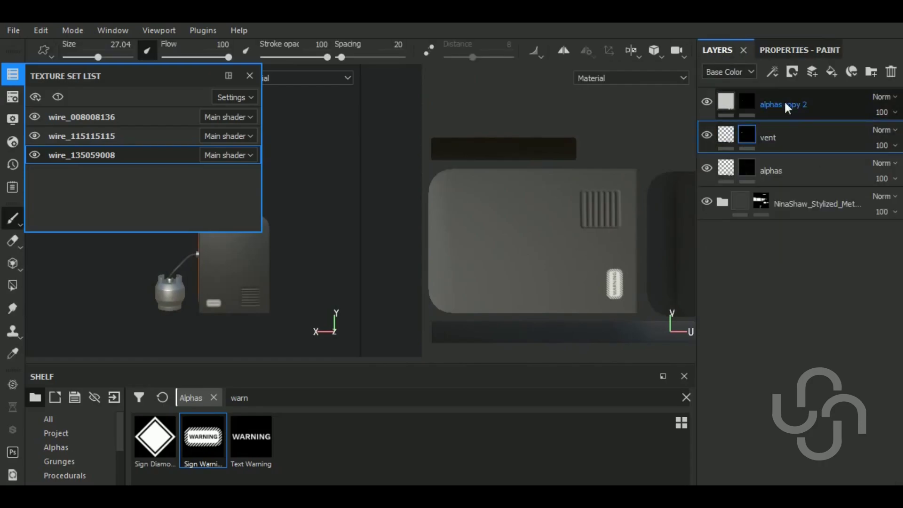
Raise the height of the WARNING decal in its fill settings
{"action": "left_click", "coordinate": [790, 141]}
{"action": "key", "text": "1"}
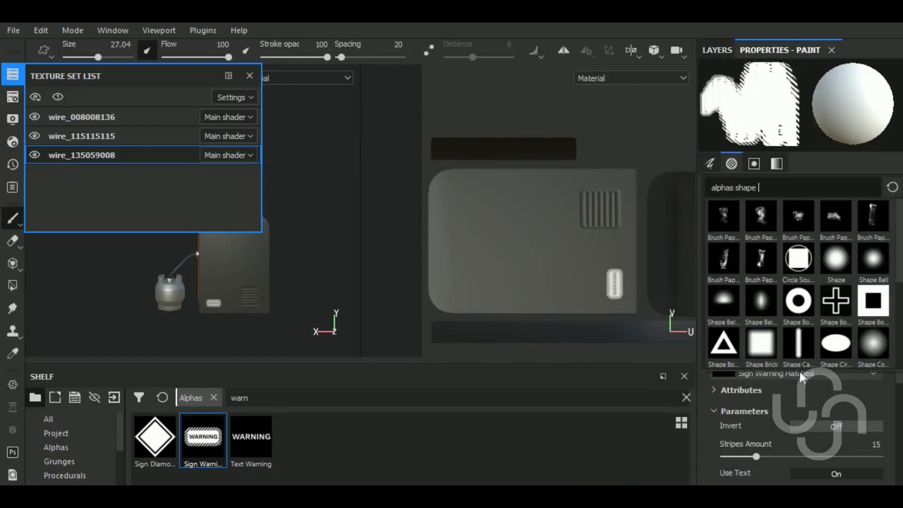
{"action": "scroll", "coordinate": [549, 304], "scroll_direction": "up", "scroll_amount": 2}
{"action": "left_click", "coordinate": [717, 50]}
{"action": "left_click", "coordinate": [731, 135]}
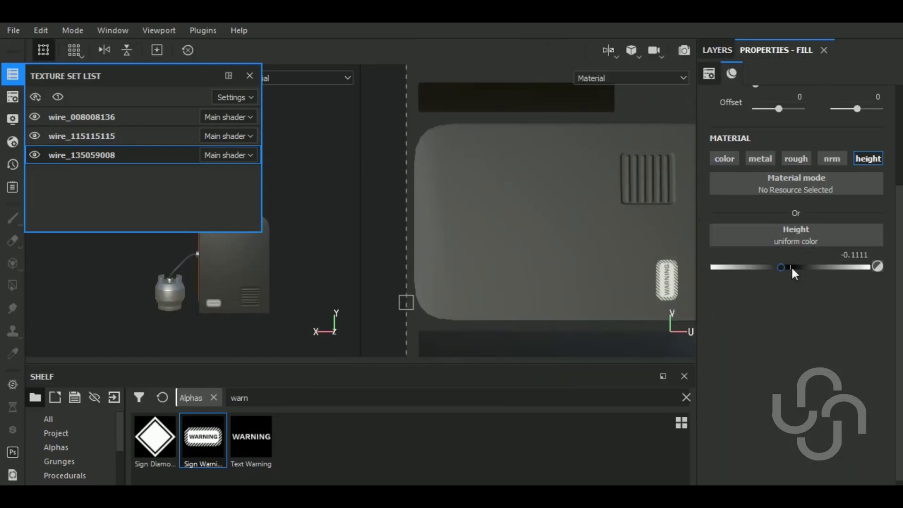
Stamp Circle Plus screw heads beside the vent, with height lowered to 0.5822
{"action": "left_click", "coordinate": [686, 397]}
{"action": "left_click_drag", "start_coordinate": [389, 363], "coordinate": [389, 320]}
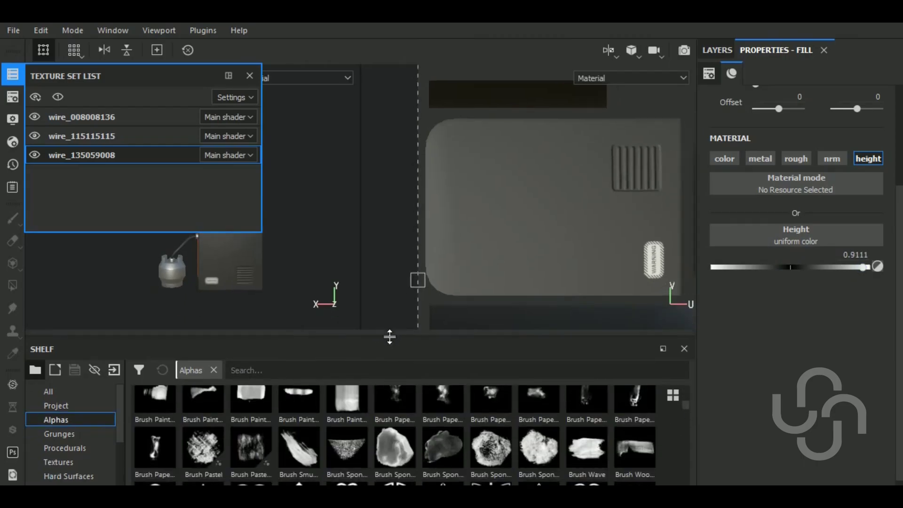
{"action": "left_click_drag", "start_coordinate": [444, 454], "coordinate": [767, 99]}
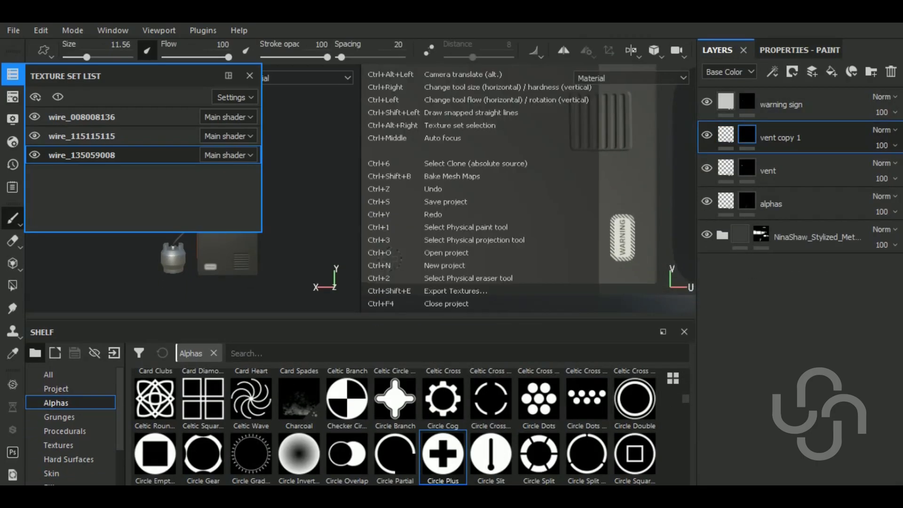
{"action": "left_click", "coordinate": [783, 176]}
{"action": "left_click_drag", "start_coordinate": [864, 267], "coordinate": [837, 267]}
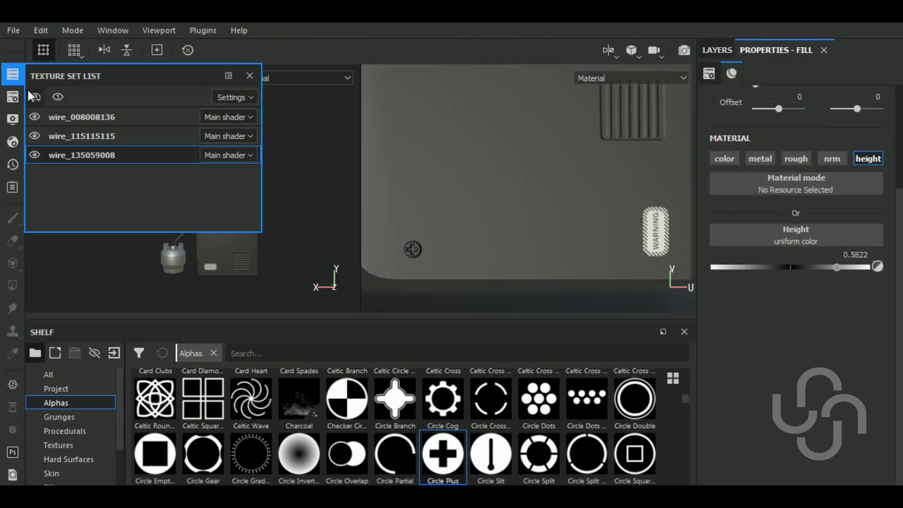
{"action": "key", "text": "1"}
{"action": "left_click", "coordinate": [717, 50]}
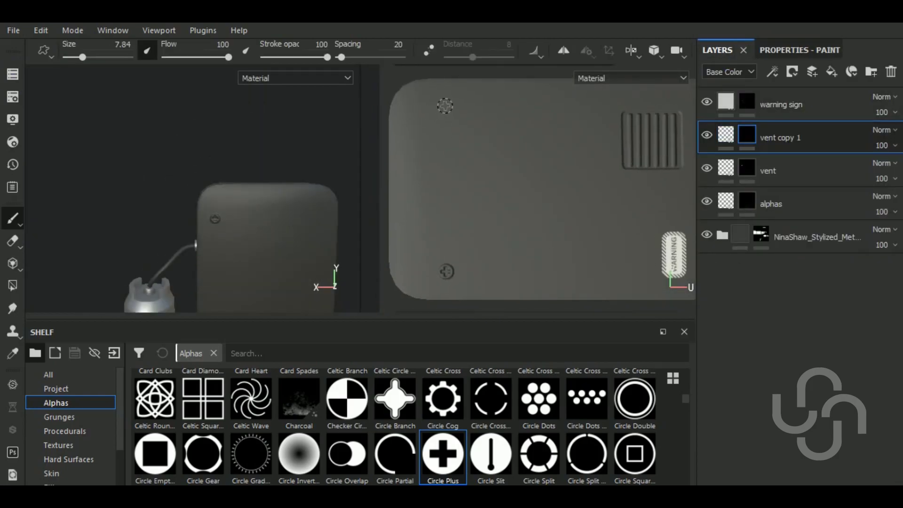
Load the Square Vent alpha from a 'vent' shelf search and copy the vent layer
{"action": "left_click", "coordinate": [245, 353]}
{"action": "type", "text": "vent"}
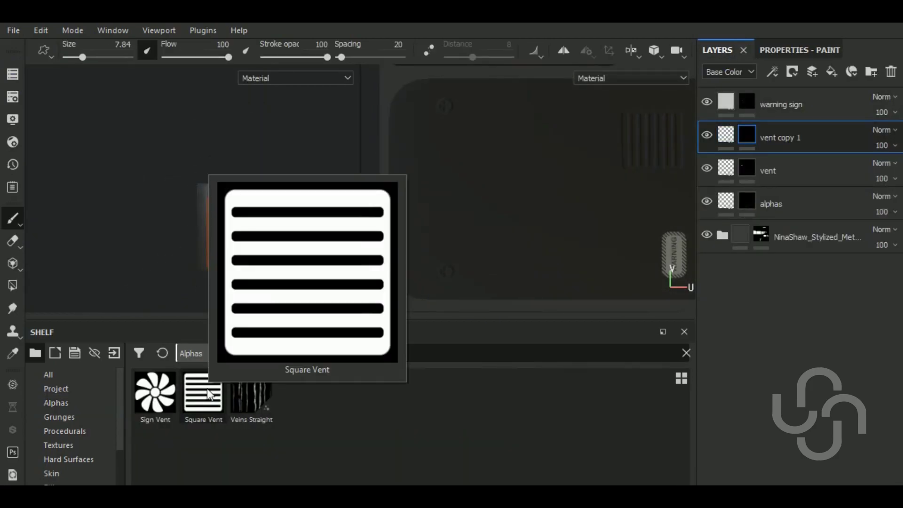
{"action": "left_click", "coordinate": [203, 395]}
{"action": "left_click", "coordinate": [12, 74]}
Paste the vent layer into the oven's texture set and add painting to its mask
{"action": "left_click", "coordinate": [81, 136]}
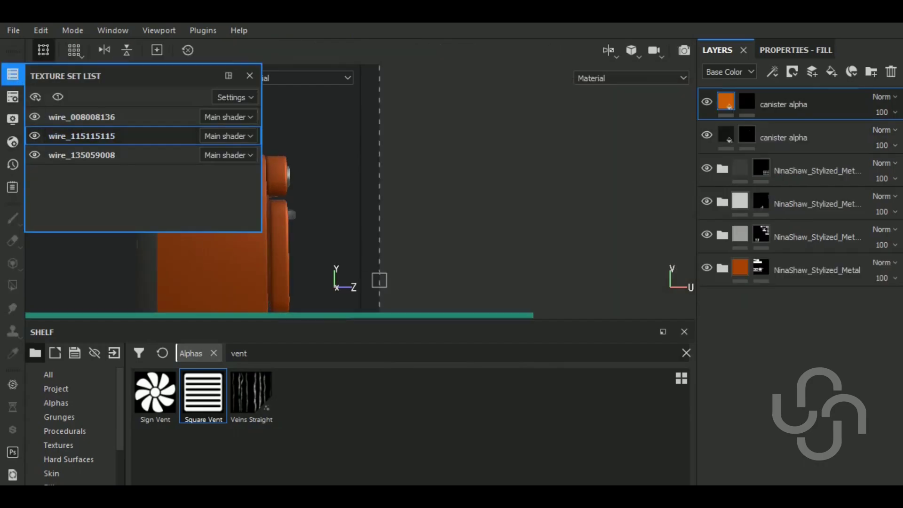
{"action": "left_click", "coordinate": [81, 155]}
{"action": "left_click", "coordinate": [764, 113]}
{"action": "left_click", "coordinate": [81, 136]}
{"action": "right_click", "coordinate": [715, 131]}
{"action": "left_click", "coordinate": [615, 248]}
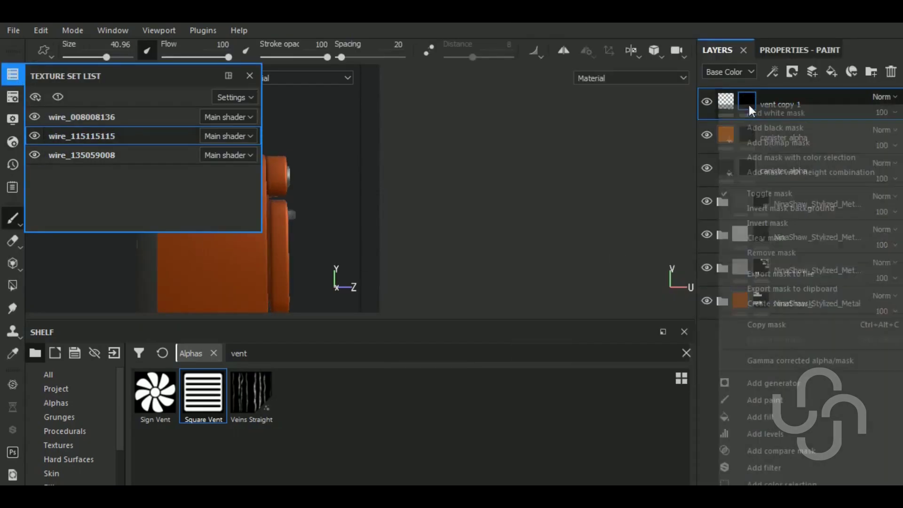
{"action": "left_click", "coordinate": [12, 74]}
Shrink the brush to size 27.04 and undo the last vent stamp
{"action": "left_click", "coordinate": [800, 50]}
{"action": "scroll", "coordinate": [792, 339], "scroll_direction": "up", "scroll_amount": 3}
{"action": "scroll", "coordinate": [793, 339], "scroll_direction": "up", "scroll_amount": 5}
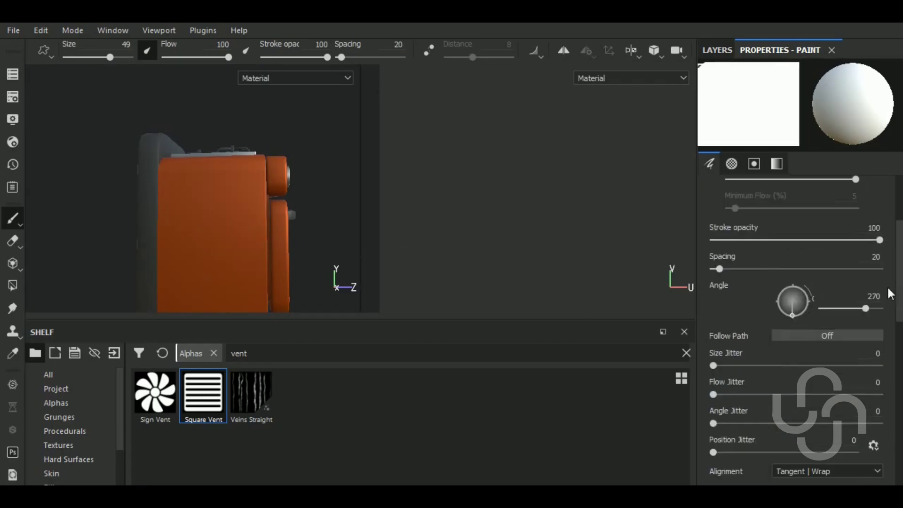
{"action": "right_click_drag", "start_coordinate": [217, 248], "coordinate": [197, 247], "text": "ctrl"}
{"action": "scroll", "coordinate": [253, 233], "scroll_direction": "up", "scroll_amount": 3}
{"action": "key", "text": "ctrl+z"}
Orbit to a higher side view and bring up options for a stylized metal folder
{"action": "middle_click_drag", "start_coordinate": [262, 254], "coordinate": [235, 259]}
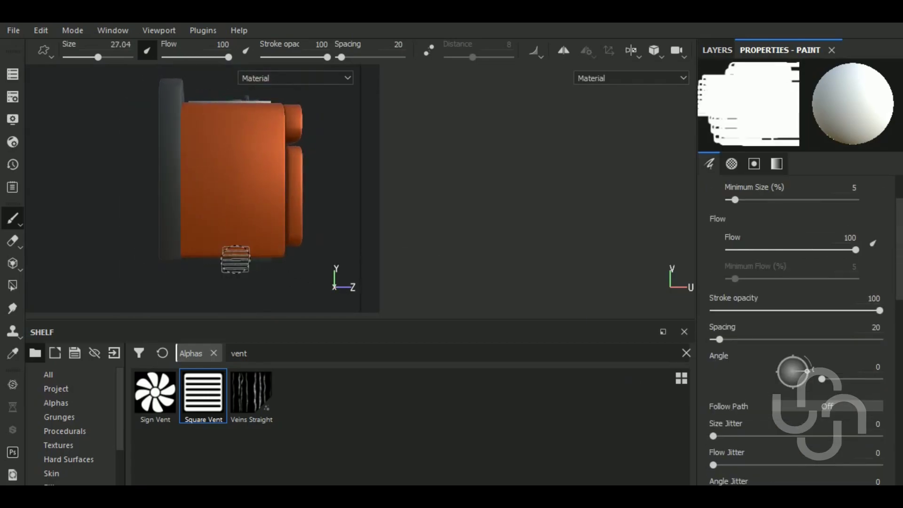
{"action": "mouse_move", "coordinate": [59, 271]}
{"action": "middle_mouse_down"}
{"action": "mouse_move", "coordinate": [292, 276]}
{"action": "mouse_move", "coordinate": [177, 266]}
{"action": "mouse_move", "coordinate": [300, 256]}
{"action": "middle_mouse_up"}
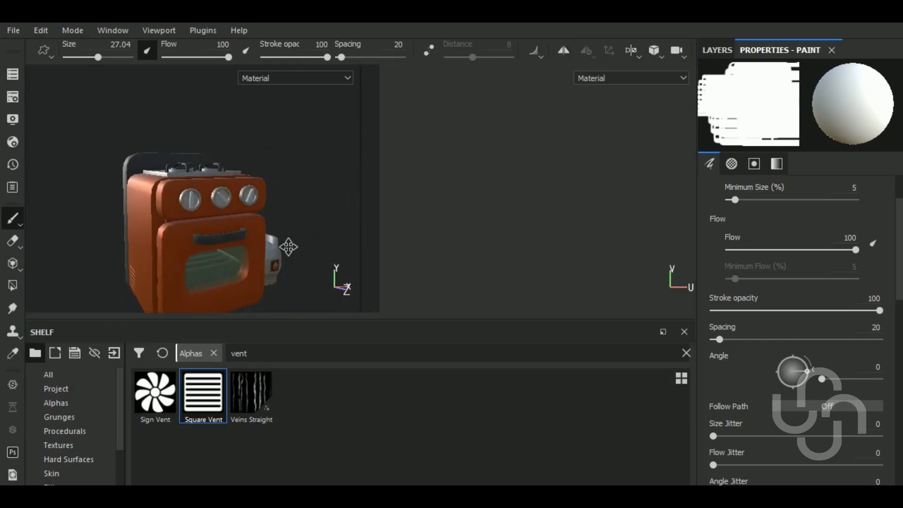
{"action": "scroll", "coordinate": [136, 119], "scroll_direction": "up", "scroll_amount": 3}
{"action": "left_click", "coordinate": [717, 49]}
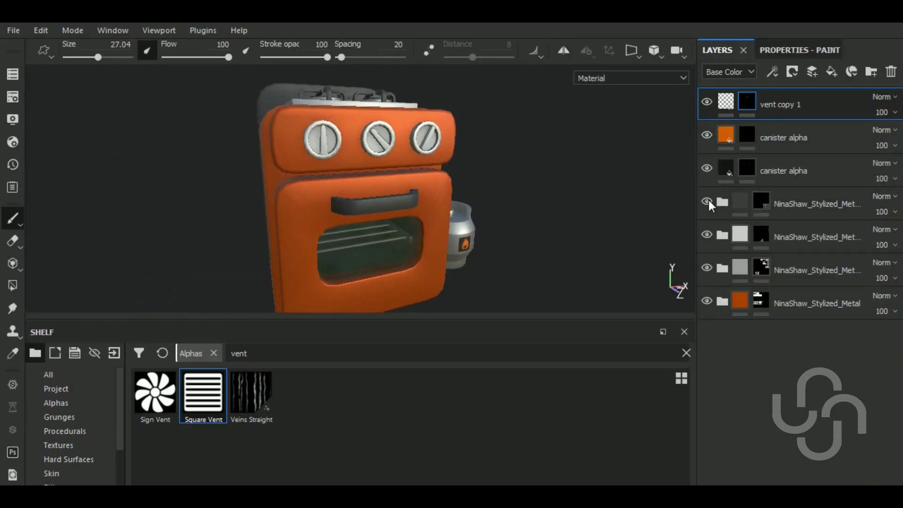
{"action": "left_click_drag", "start_coordinate": [566, 189], "coordinate": [696, 221], "text": "alt"}
{"action": "left_click", "coordinate": [805, 266]}
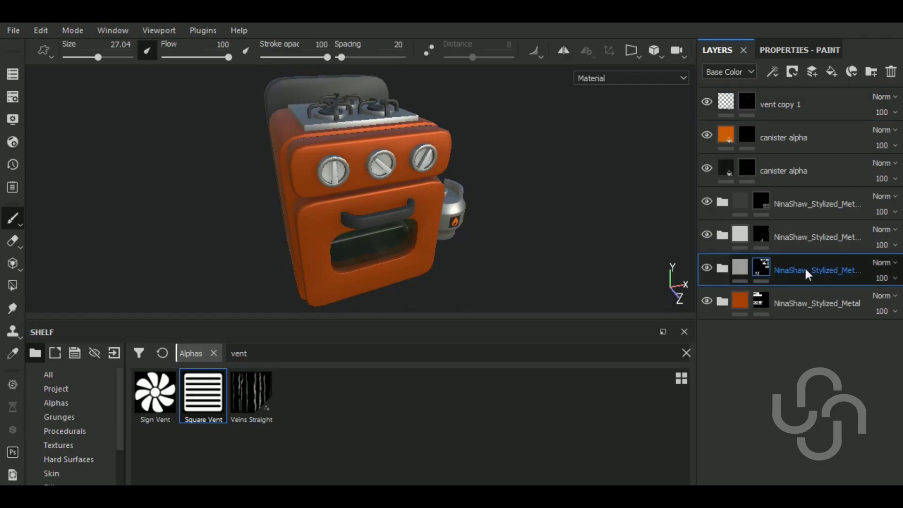
{"action": "right_click", "coordinate": [805, 266]}
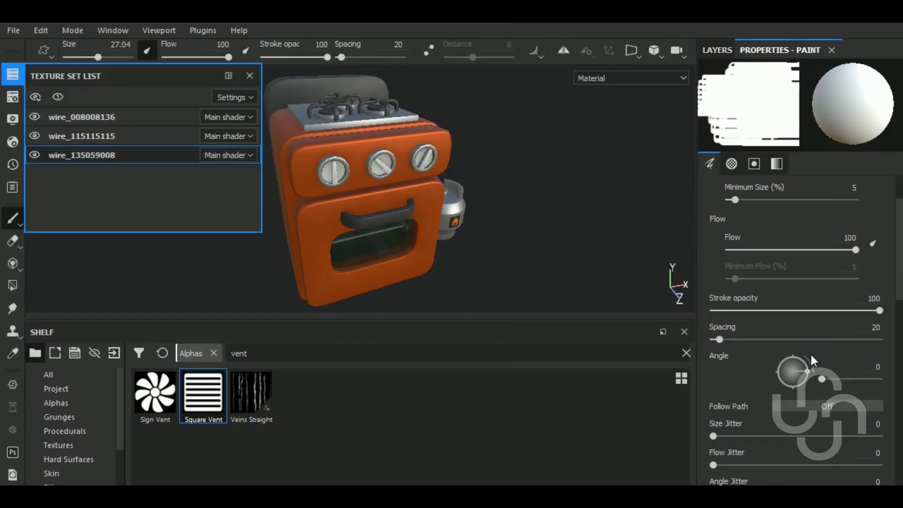
Fill the handle polygon white using face-mode Polygon Fill, with 3D and UV views side by side
{"action": "key", "text": "4"}
{"action": "left_click", "coordinate": [771, 50]}
{"action": "left_click", "coordinate": [768, 73]}
{"action": "left_click", "coordinate": [403, 225]}
{"action": "key", "text": "F1"}
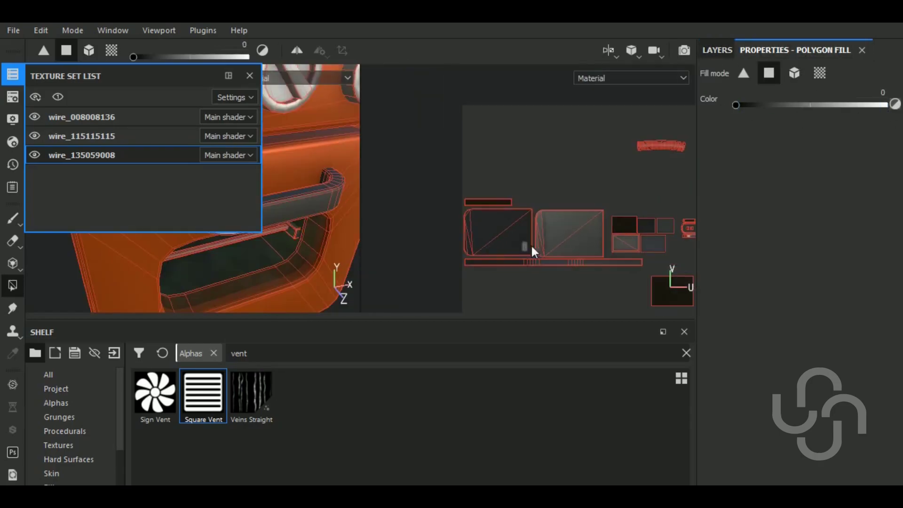
Duplicate the vent copy 1 layer into vent copy 2 and return to brush painting
{"action": "left_click", "coordinate": [717, 50]}
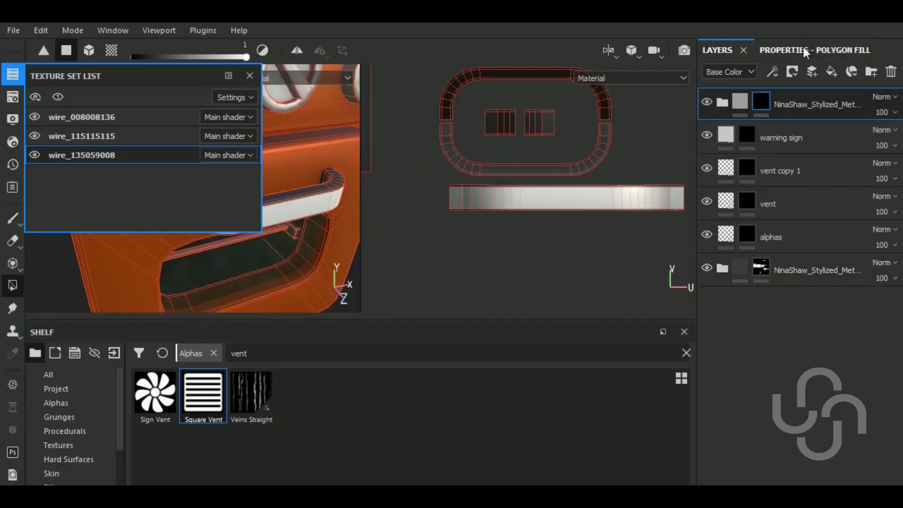
{"action": "left_click", "coordinate": [776, 170]}
{"action": "right_click", "coordinate": [776, 170]}
{"action": "left_click", "coordinate": [559, 278]}
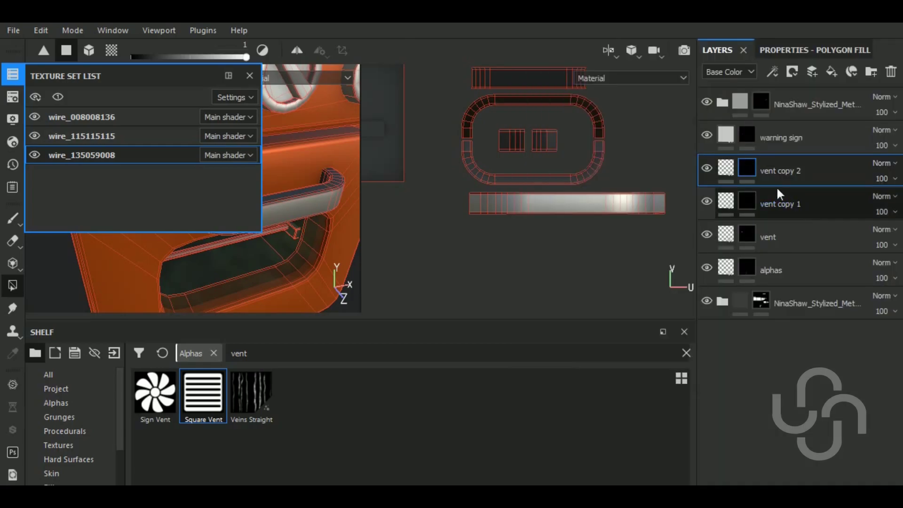
{"action": "key", "text": "p"}
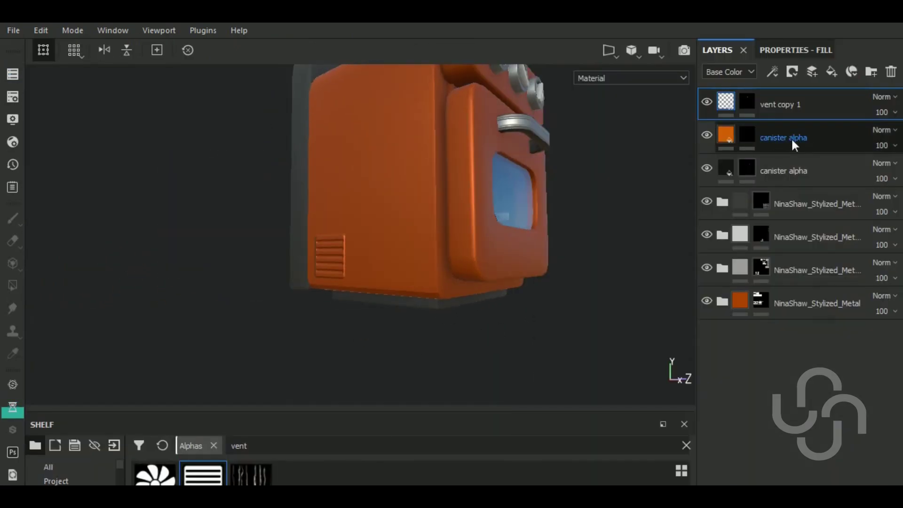
Select the canister alpha layer and zoom and orbit to the oven's lower front edge
{"action": "left_click", "coordinate": [776, 145]}
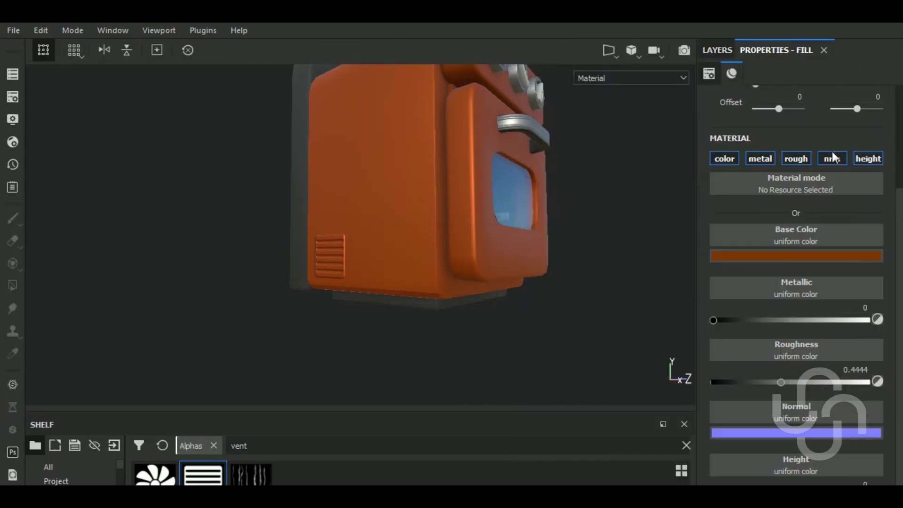
{"action": "scroll", "coordinate": [459, 304], "scroll_direction": "up", "scroll_amount": 2}
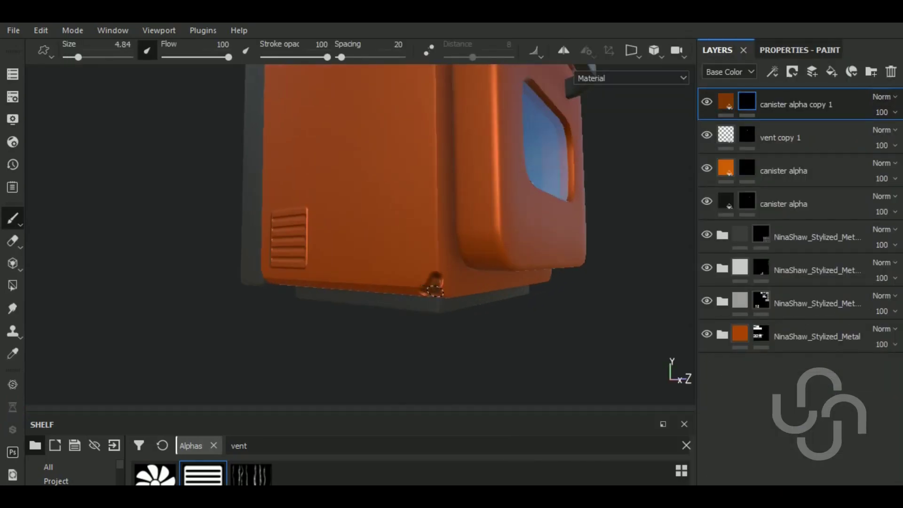
{"action": "scroll", "coordinate": [566, 317], "scroll_direction": "down", "scroll_amount": 3}
{"action": "mouse_move", "coordinate": [567, 317]}
{"action": "left_mouse_down", "text": "alt"}
{"action": "mouse_move", "coordinate": [364, 207]}
{"action": "mouse_move", "coordinate": [344, 293]}
{"action": "left_mouse_up", "text": "alt"}
{"action": "scroll", "coordinate": [365, 208], "scroll_direction": "up", "scroll_amount": 3}
{"action": "scroll", "coordinate": [367, 161], "scroll_direction": "up", "scroll_amount": 2}
{"action": "scroll", "coordinate": [365, 178], "scroll_direction": "down", "scroll_amount": 3}
{"action": "scroll", "coordinate": [344, 293], "scroll_direction": "up", "scroll_amount": 3}
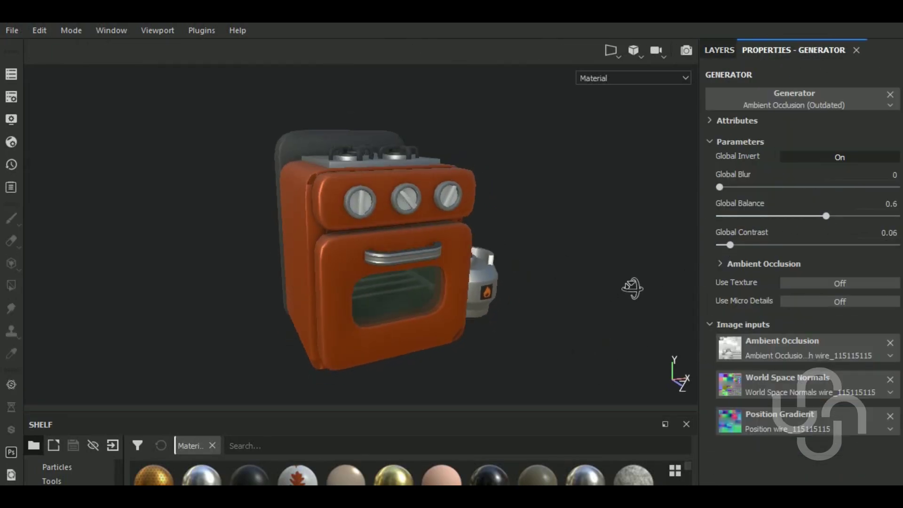
In the wire_135059008 texture set, move the stylized metal folder to the stack bottom
{"action": "left_click", "coordinate": [807, 235]}
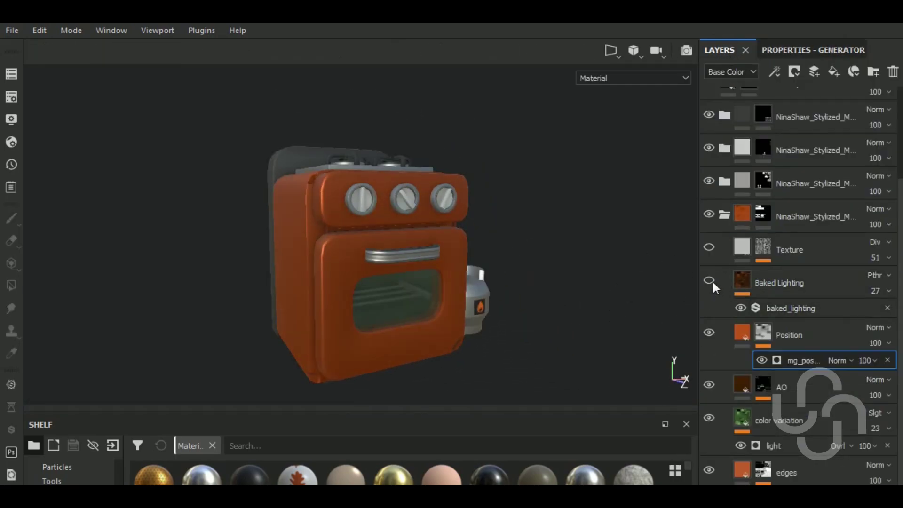
{"action": "left_click_drag", "start_coordinate": [639, 297], "coordinate": [615, 311], "text": "alt"}
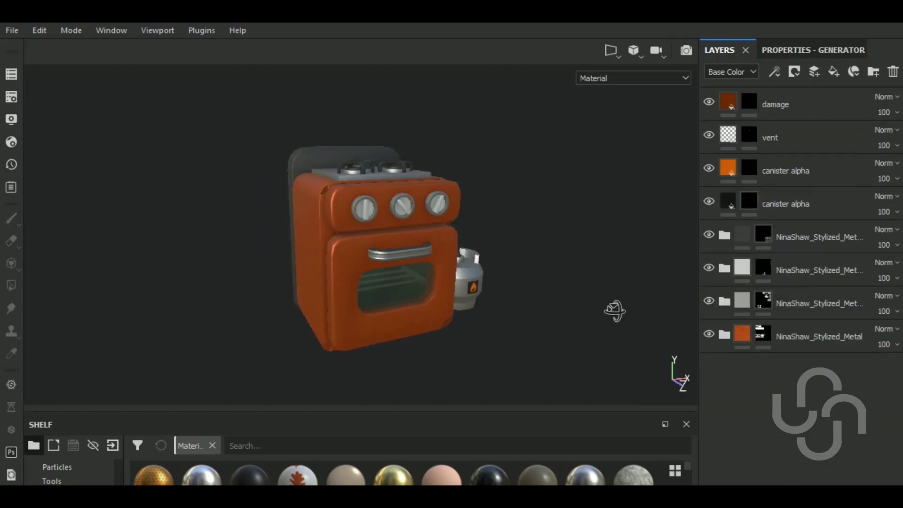
{"action": "left_click", "coordinate": [56, 155]}
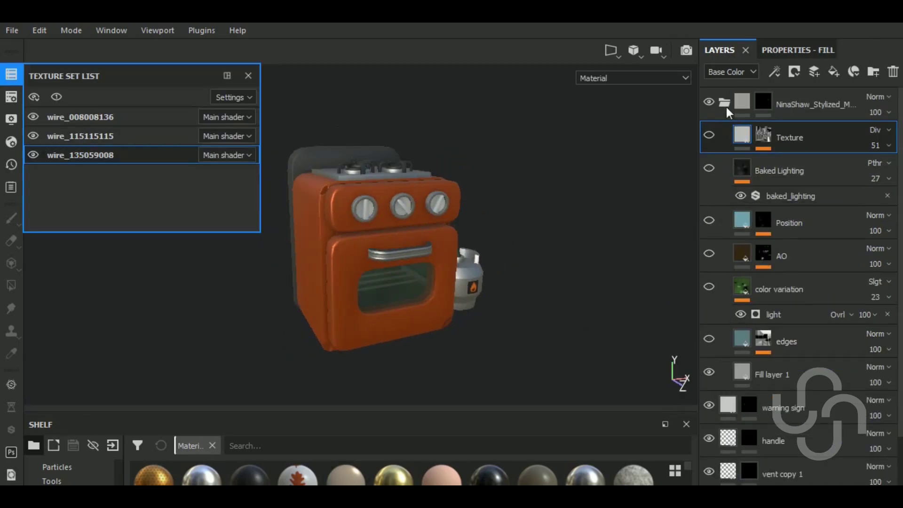
{"action": "mouse_move", "coordinate": [726, 107]}
{"action": "left_mouse_down"}
{"action": "mouse_move", "coordinate": [854, 346]}
{"action": "mouse_move", "coordinate": [752, 306]}
{"action": "left_mouse_up"}
{"action": "left_click", "coordinate": [724, 303]}
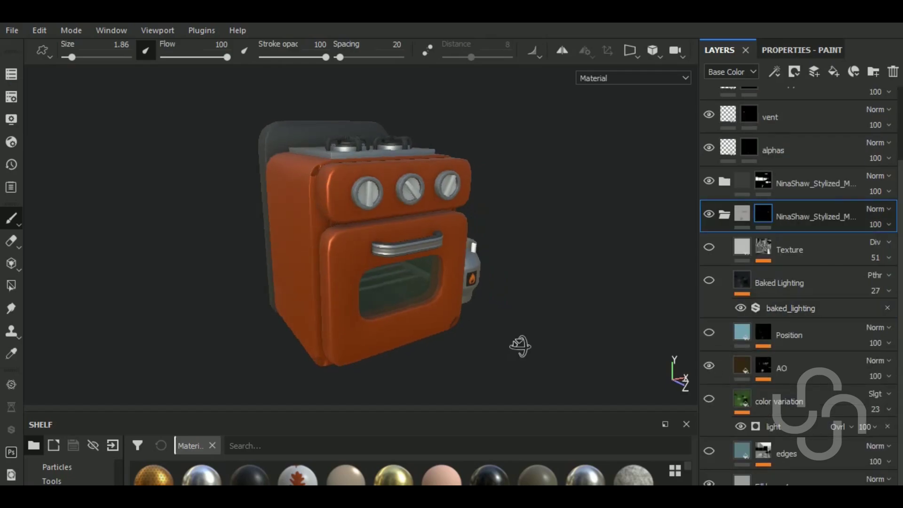
{"action": "scroll", "coordinate": [520, 346], "scroll_direction": "up", "scroll_amount": 5}
Set the AO fill layer's base colour to a dark teal
{"action": "left_click", "coordinate": [780, 368]}
{"action": "left_click", "coordinate": [791, 55]}
{"action": "left_click", "coordinate": [714, 357]}
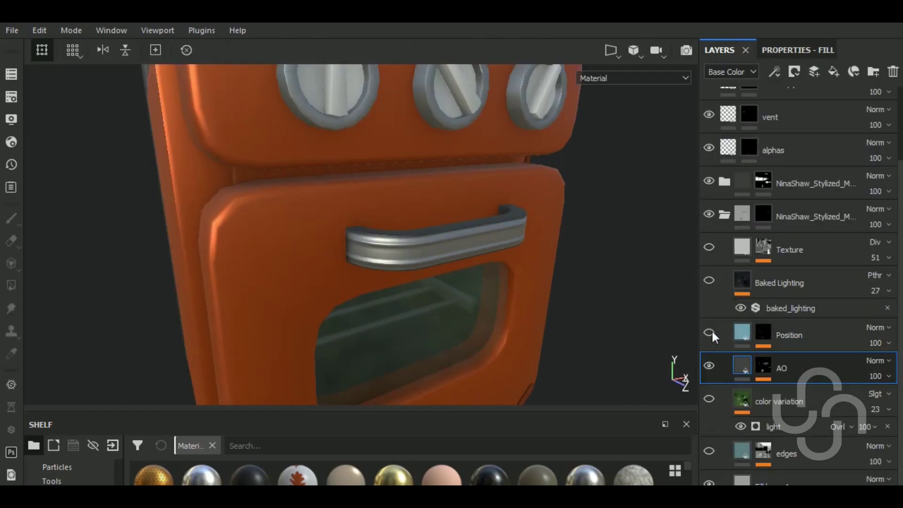
{"action": "left_click", "coordinate": [726, 214]}
{"action": "scroll", "coordinate": [644, 306], "scroll_direction": "down", "scroll_amount": 5}
{"action": "left_click_drag", "start_coordinate": [644, 307], "coordinate": [658, 343], "text": "alt"}
{"action": "left_click", "coordinate": [724, 303]}
{"action": "left_click", "coordinate": [741, 417]}
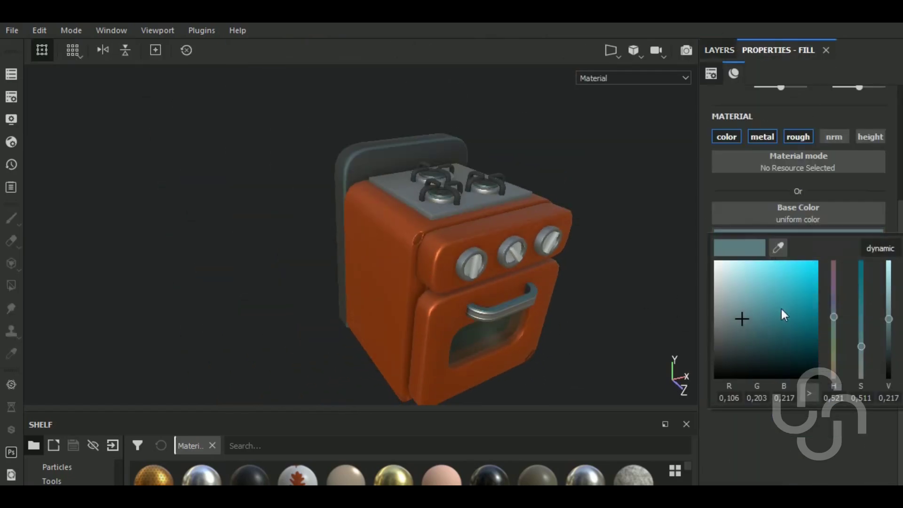
{"action": "left_click", "coordinate": [719, 50]}
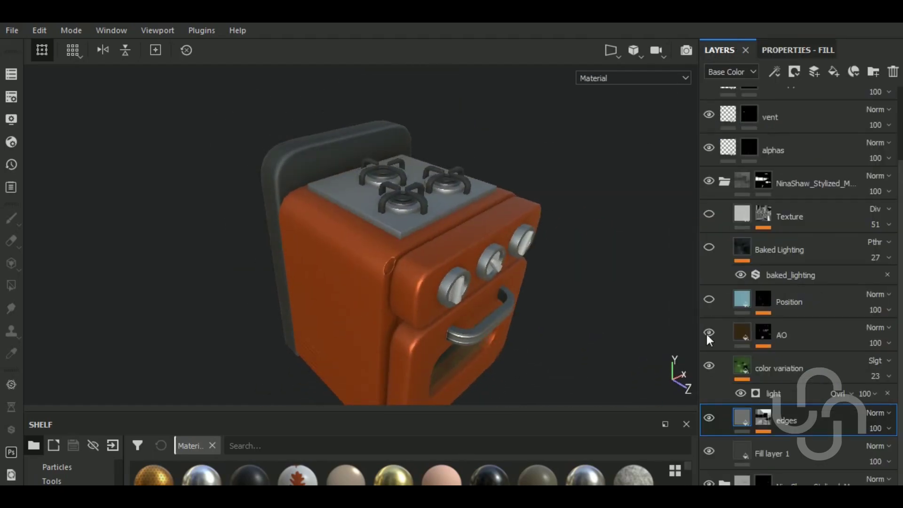
Soften the AO generator with Global Balance 0.57 and Global Contrast 0.04
{"action": "left_click", "coordinate": [762, 331]}
{"action": "left_click", "coordinate": [774, 359]}
{"action": "left_click_drag", "start_coordinate": [730, 241], "coordinate": [726, 245]}
{"action": "left_click_drag", "start_coordinate": [800, 216], "coordinate": [819, 214]}
{"action": "scroll", "coordinate": [660, 205], "scroll_direction": "up", "scroll_amount": 3}
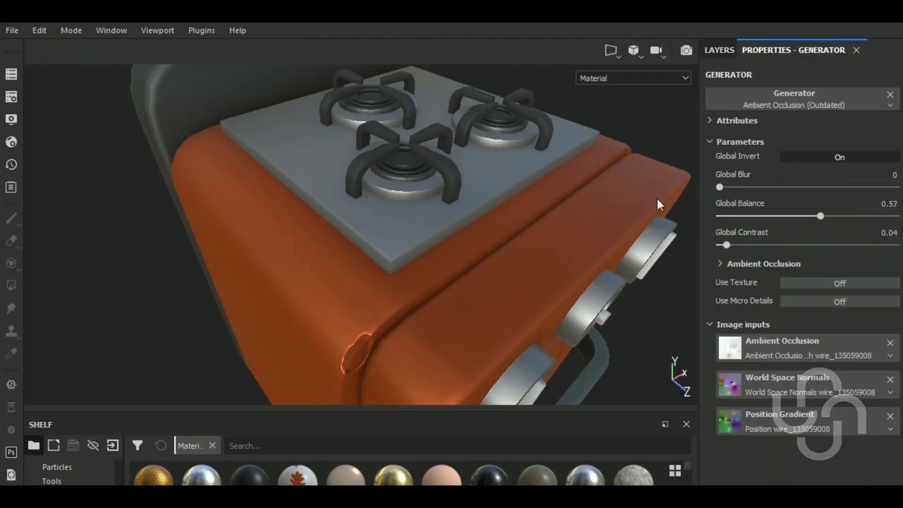
{"action": "left_click", "coordinate": [719, 50]}
Orbit to a full front view and switch to the Glass Visor texture set
{"action": "scroll", "coordinate": [722, 212], "scroll_direction": "up", "scroll_amount": 5}
{"action": "scroll", "coordinate": [615, 262], "scroll_direction": "down", "scroll_amount": 5}
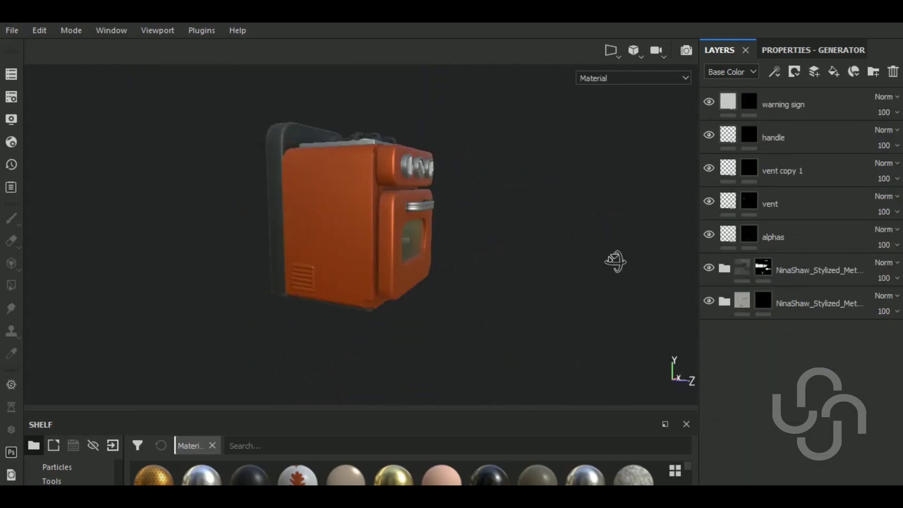
{"action": "left_click_drag", "start_coordinate": [615, 262], "coordinate": [711, 139], "text": "alt"}
{"action": "left_click", "coordinate": [12, 74]}
{"action": "left_click", "coordinate": [80, 122]}
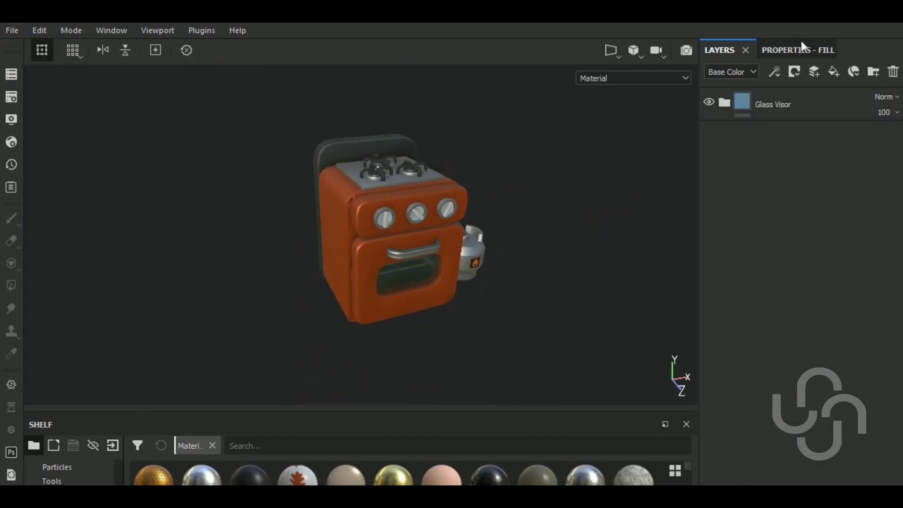
Apply the Dirt Ground smart mask to Fill layer 1 and give the glass a teal base colour
{"action": "left_click", "coordinate": [65, 473]}
{"action": "left_click_drag", "start_coordinate": [537, 421], "coordinate": [763, 138]}
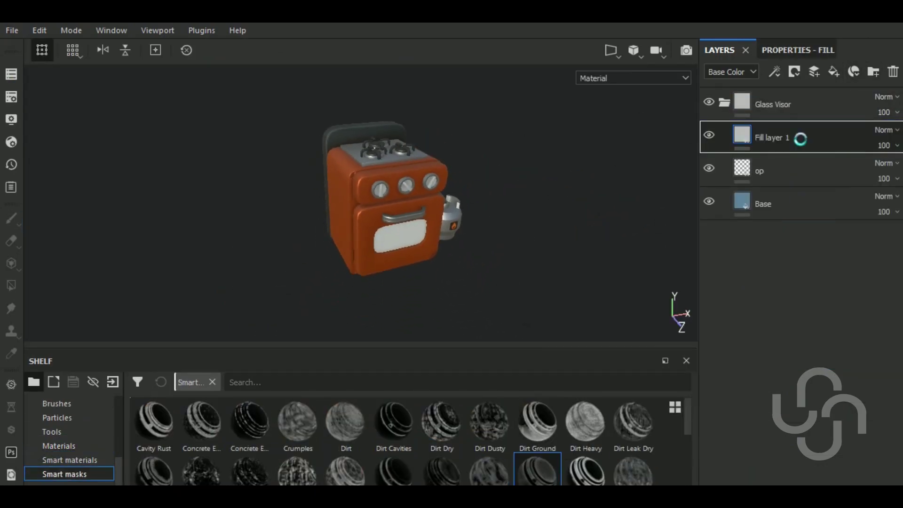
{"action": "left_click_drag", "start_coordinate": [506, 241], "coordinate": [527, 241], "text": "alt"}
{"action": "left_click", "coordinate": [802, 50]}
{"action": "left_click", "coordinate": [798, 248]}
{"action": "left_click", "coordinate": [768, 326]}
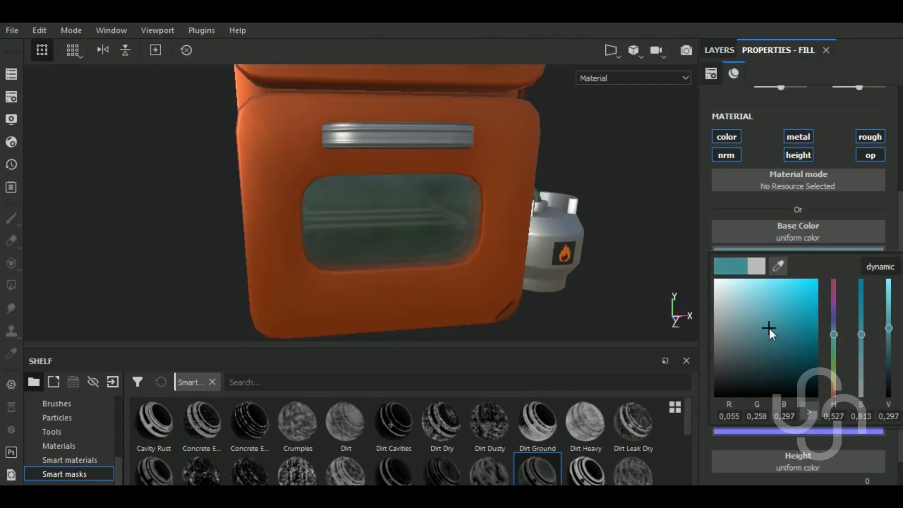
Set the mask's Global Balance to 0.45, then add a fill layer to wire_115115115
{"action": "left_click", "coordinate": [719, 50]}
{"action": "left_click", "coordinate": [786, 157]}
{"action": "left_click_drag", "start_coordinate": [765, 212], "coordinate": [796, 216]}
{"action": "scroll", "coordinate": [489, 294], "scroll_direction": "down", "scroll_amount": 3}
{"action": "left_click", "coordinate": [719, 50]}
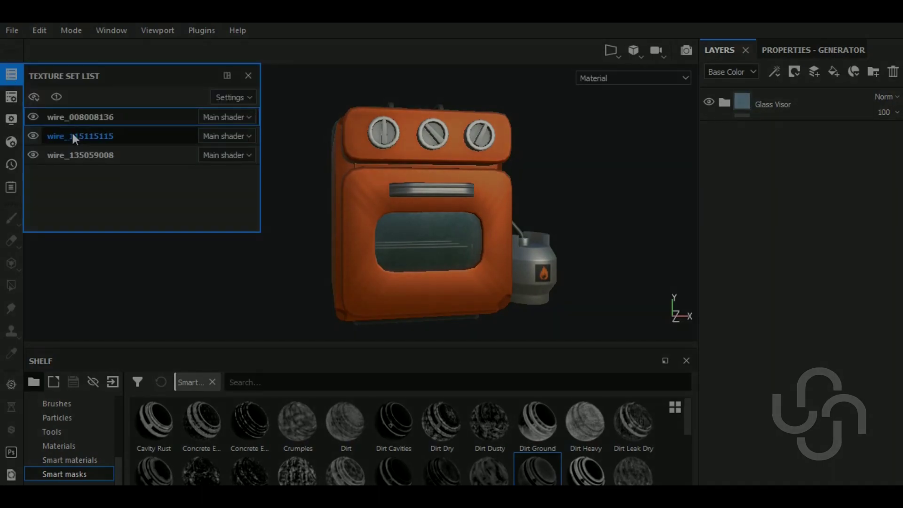
{"action": "left_click", "coordinate": [72, 137]}
{"action": "left_click", "coordinate": [835, 74]}
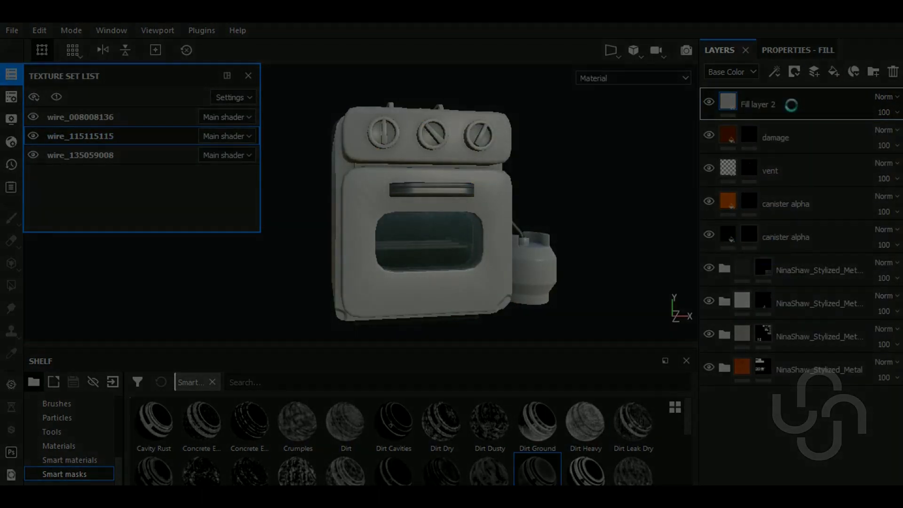